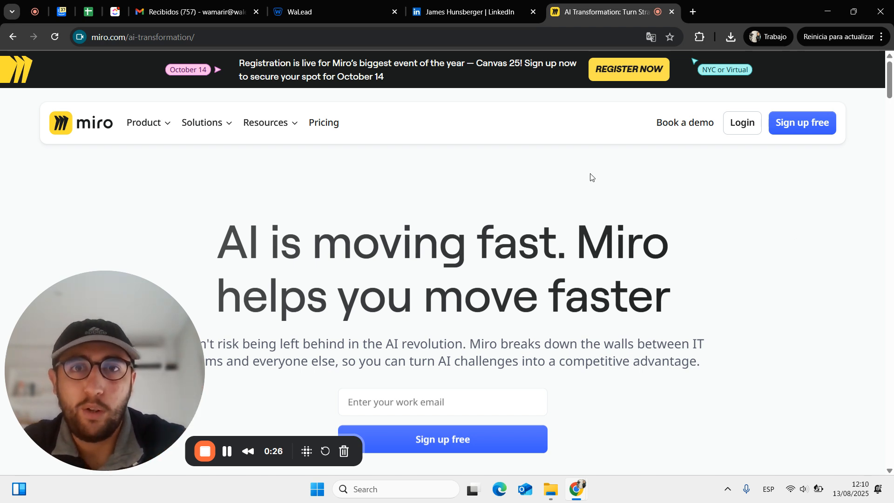
# Review the Miro prospect's LinkedIn profile, including the current role in the Experience section
pyautogui.click(495, 4)
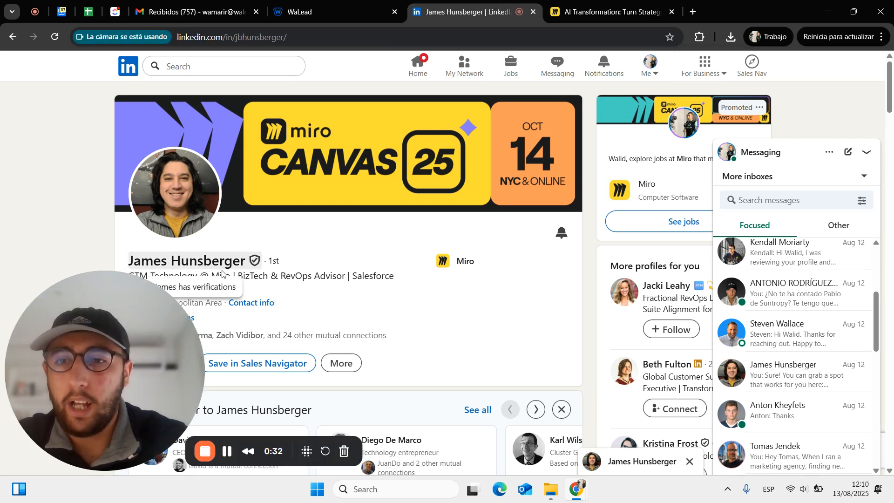
pyautogui.scroll(-1, 401, 293)
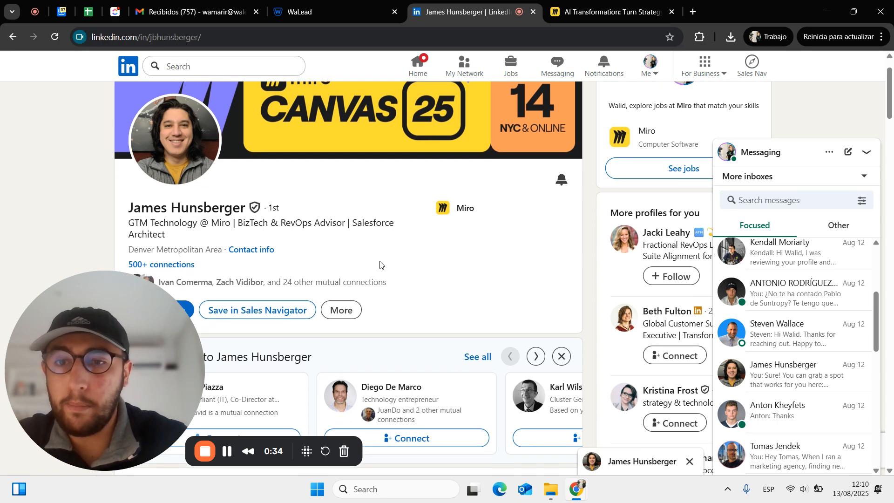
pyautogui.scroll(-15, 380, 264)
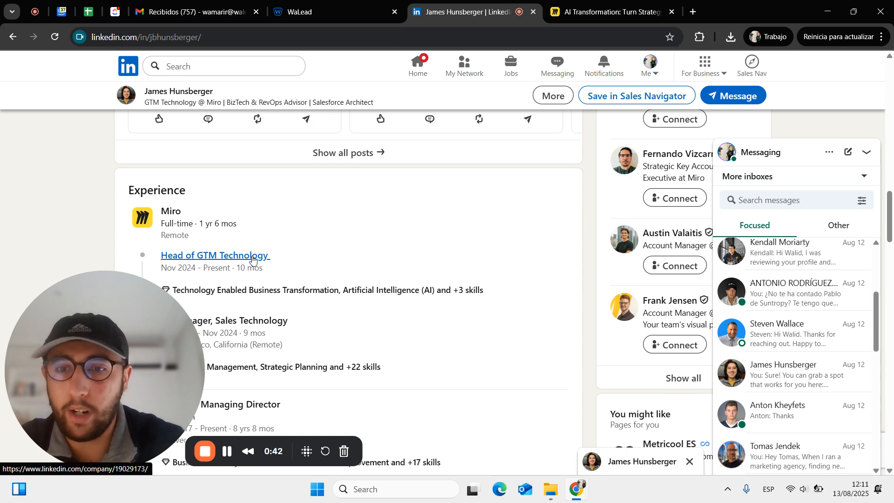
pyautogui.scroll(10, 340, 257)
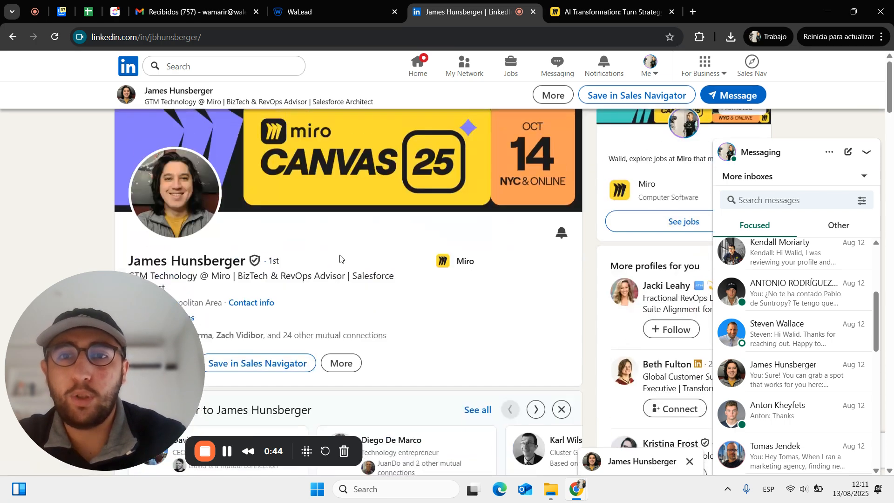
# Switch to WaLead and open the Hey GTM campaign from the campaign list
pyautogui.click(336, 4)
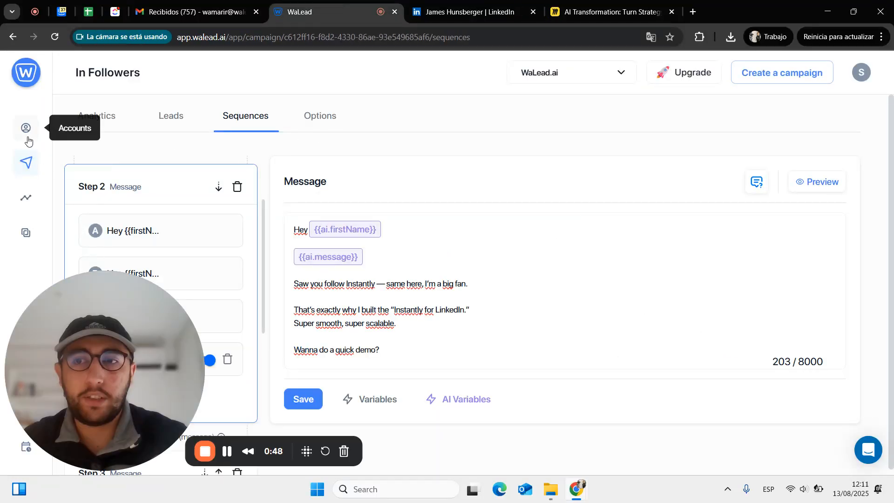
pyautogui.click(28, 161)
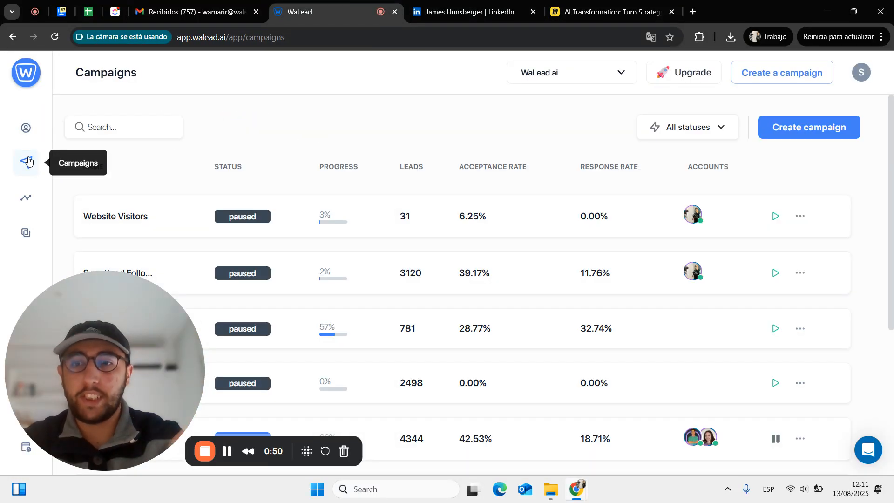
pyautogui.scroll(-5, 357, 329)
pyautogui.moveTo(159, 337); pyautogui.dragTo(770, 358)
pyautogui.click(369, 320)
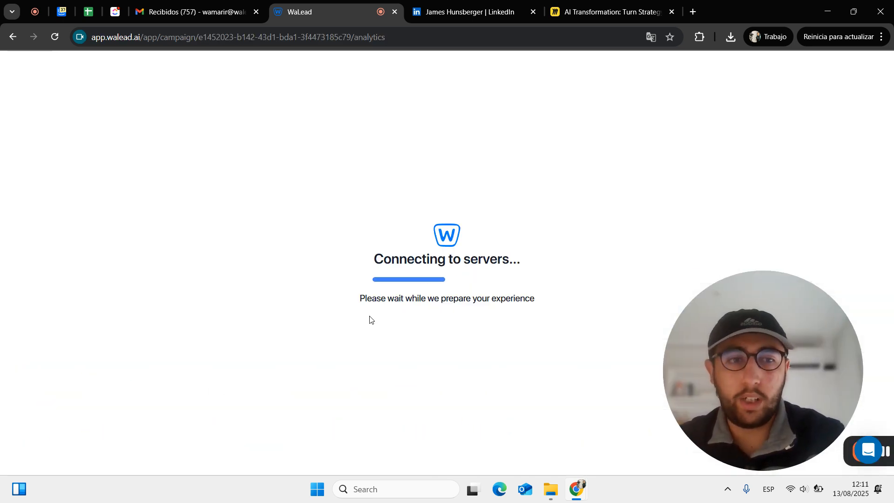
# Search the Hey GTM campaign's leads for the prospect's first name
pyautogui.click(170, 116)
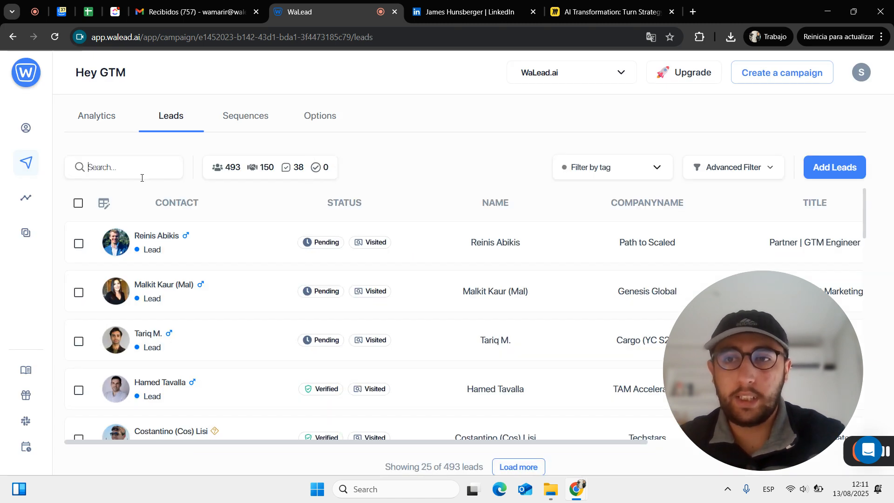
pyautogui.click(140, 176)
pyautogui.write('james')
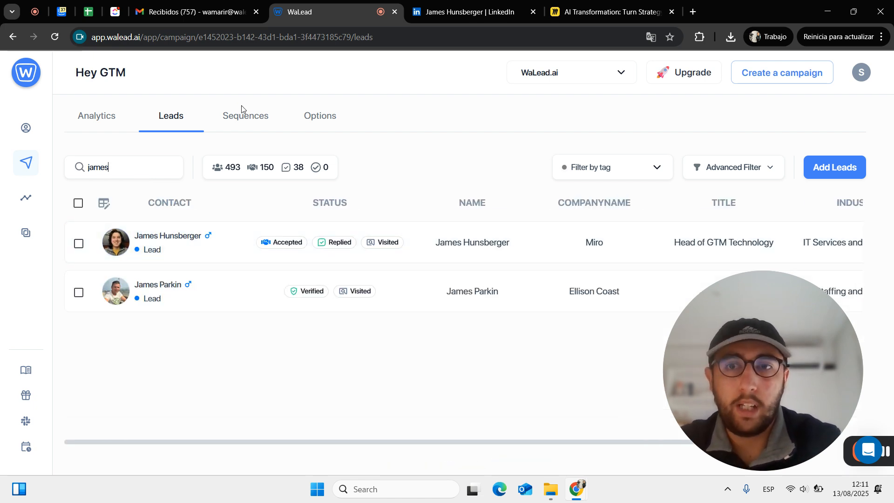
# Check the Hey GTM campaign's sending accounts, and read variant A of its Step 3 message
pyautogui.click(305, 115)
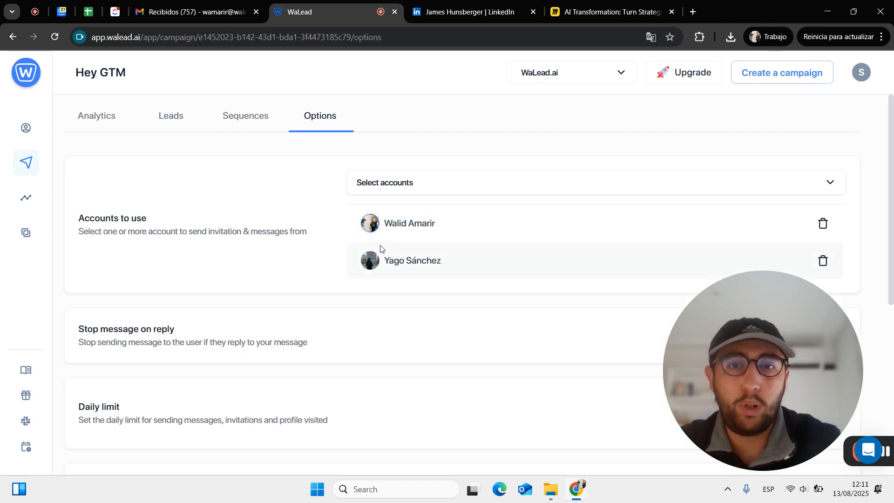
pyautogui.click(255, 122)
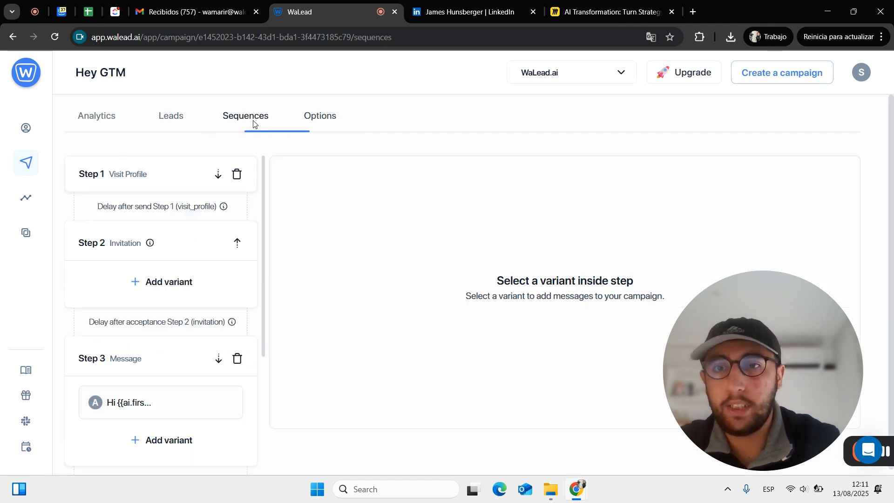
pyautogui.scroll(-2, 145, 306)
pyautogui.click(183, 318)
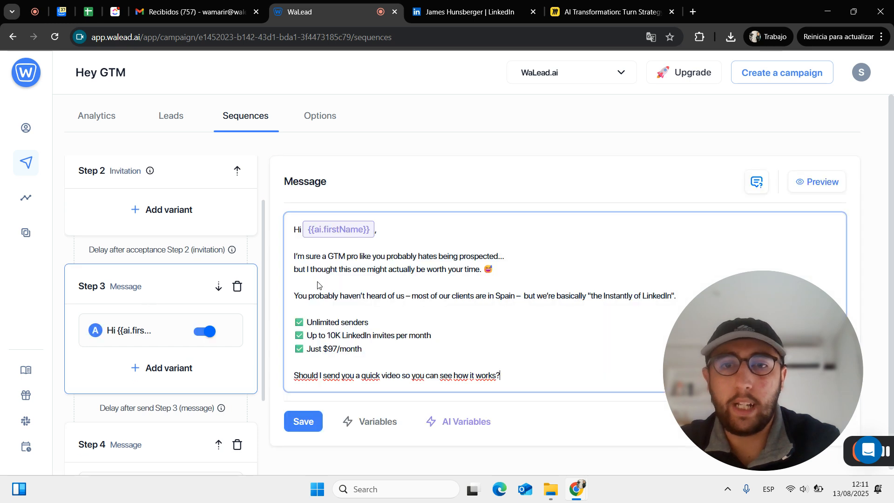
pyautogui.moveTo(300, 250); pyautogui.dragTo(470, 272)
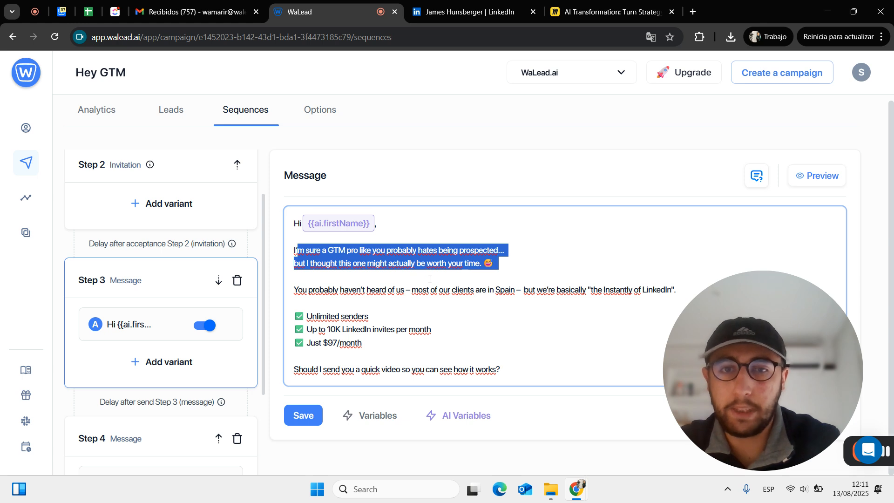
pyautogui.moveTo(515, 377); pyautogui.dragTo(299, 280)
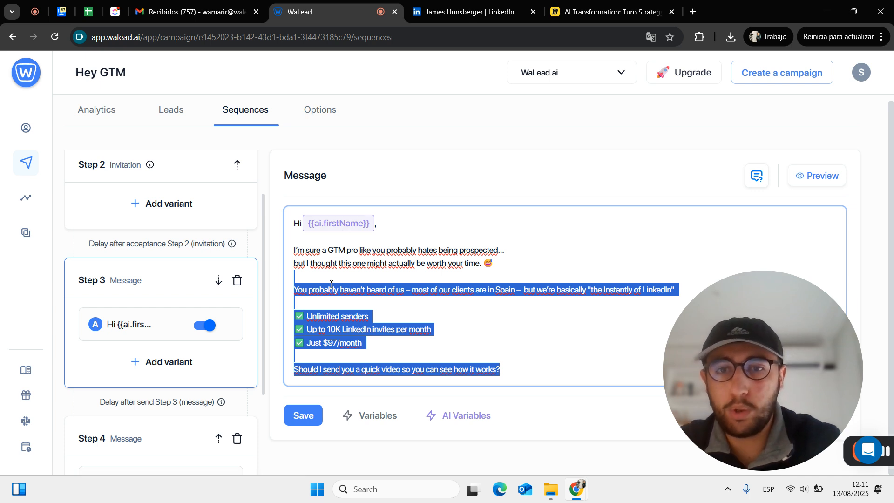
# Search the Unibox for the prospect's first name and open the conversation from 7 days ago
pyautogui.click(26, 232)
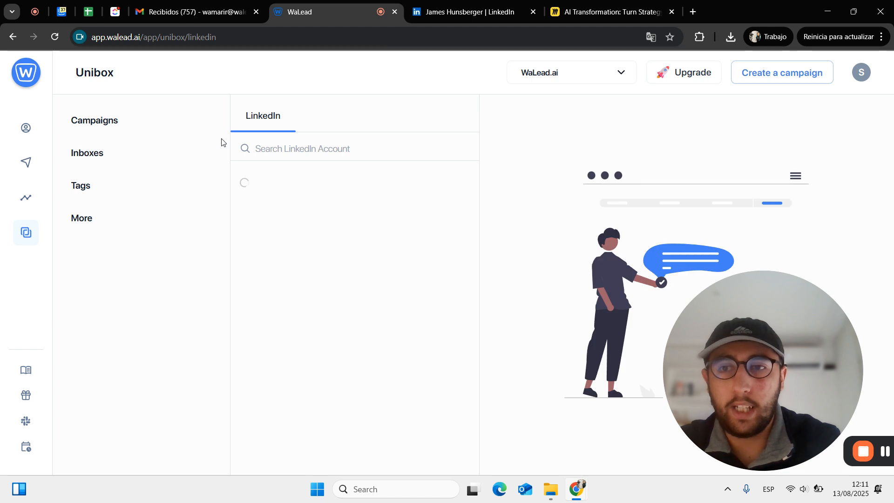
pyautogui.click(312, 143)
pyautogui.write('james')
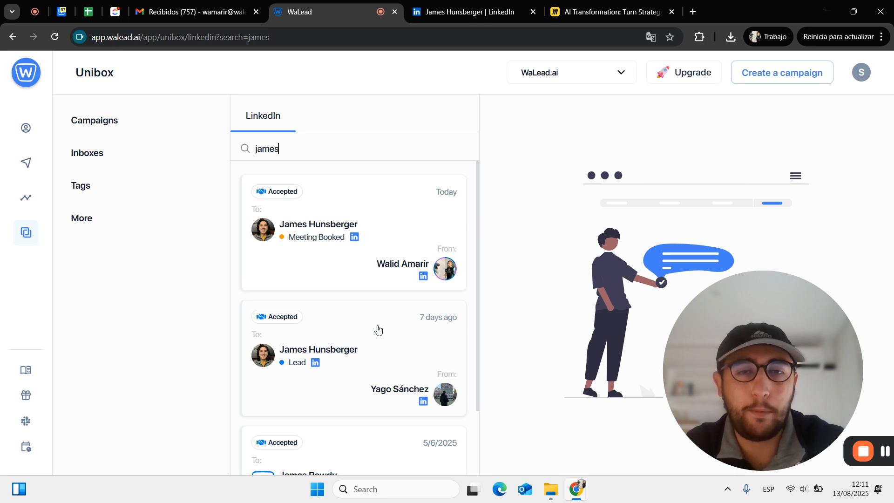
pyautogui.click(378, 330)
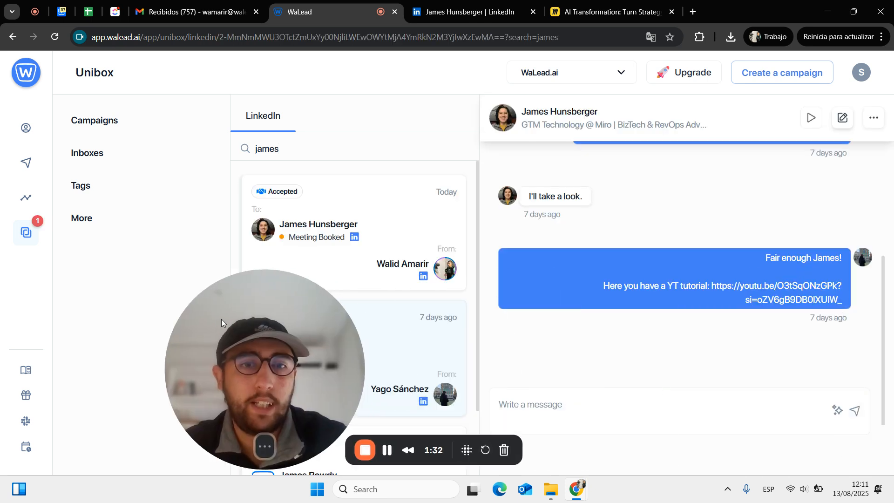
# Read the opening outreach message and the prospect's reply in the open conversation
pyautogui.scroll(4, 655, 245)
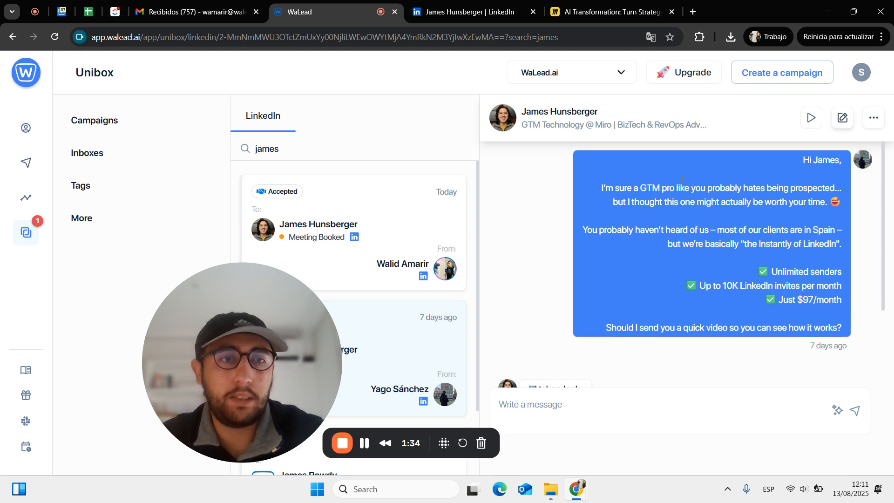
pyautogui.scroll(-2, 628, 246)
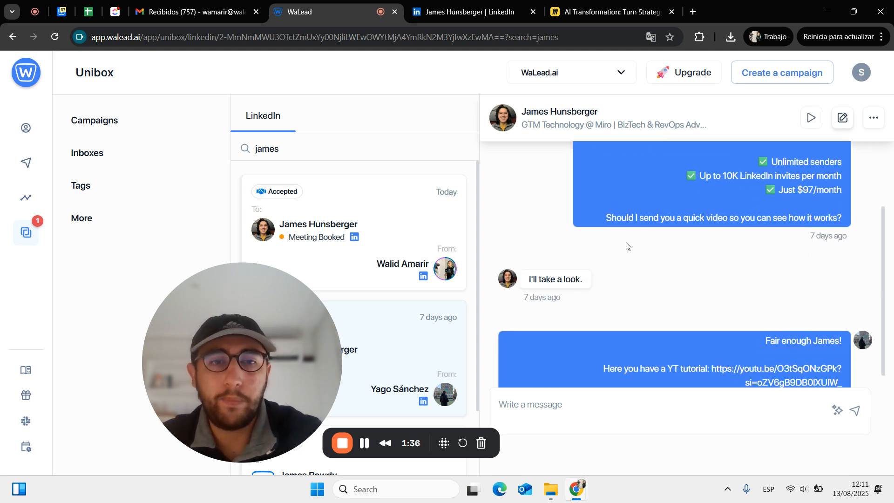
pyautogui.moveTo(528, 280); pyautogui.dragTo(584, 279)
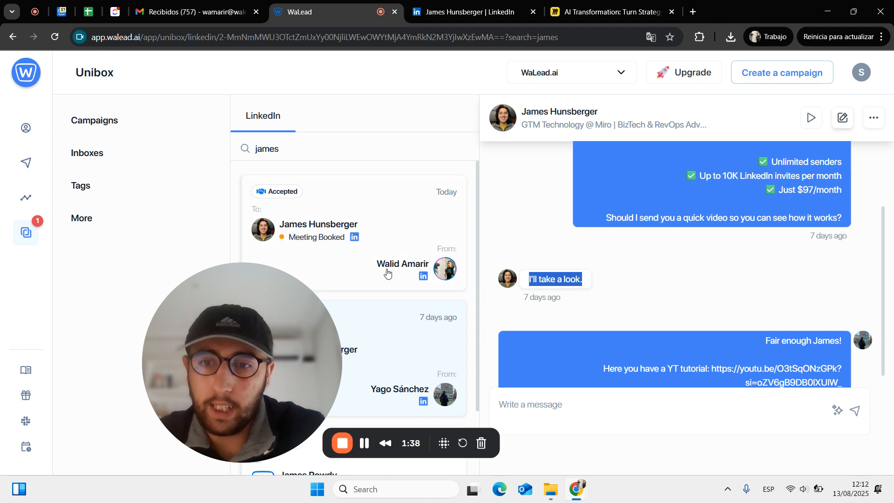
pyautogui.moveTo(279, 290); pyautogui.dragTo(689, 305)
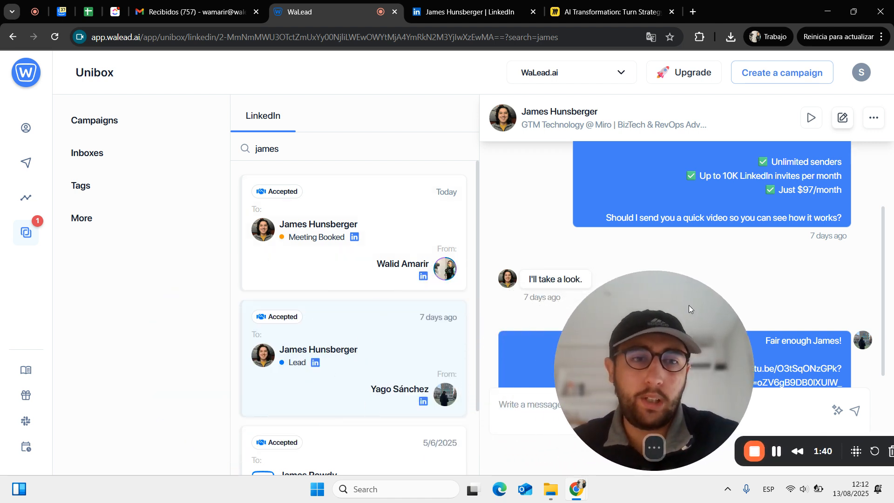
# Open the In Followers campaign and search its leads for the prospect's first name
pyautogui.click(26, 163)
pyautogui.scroll(-3, 172, 295)
pyautogui.click(161, 297)
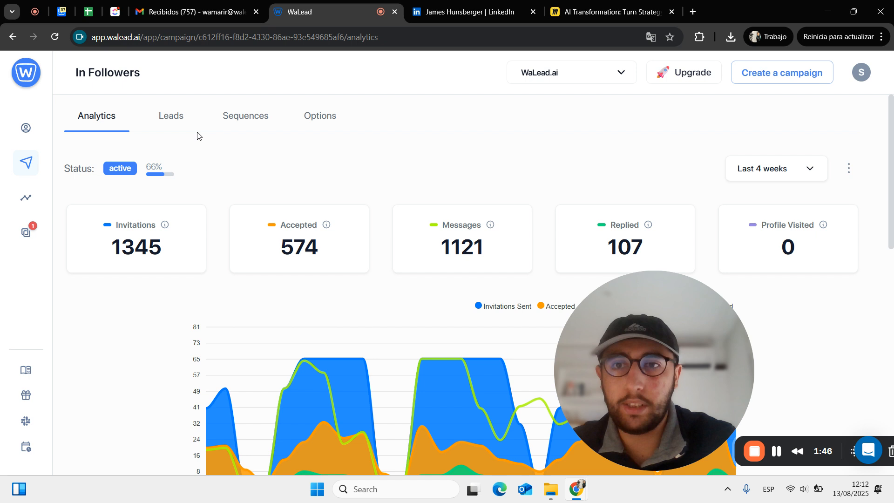
pyautogui.click(172, 116)
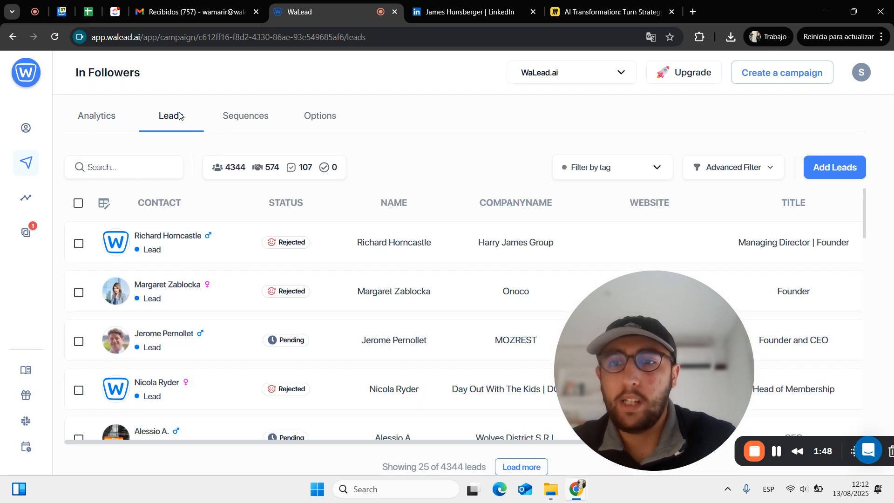
pyautogui.click(150, 169)
pyautogui.write('james')
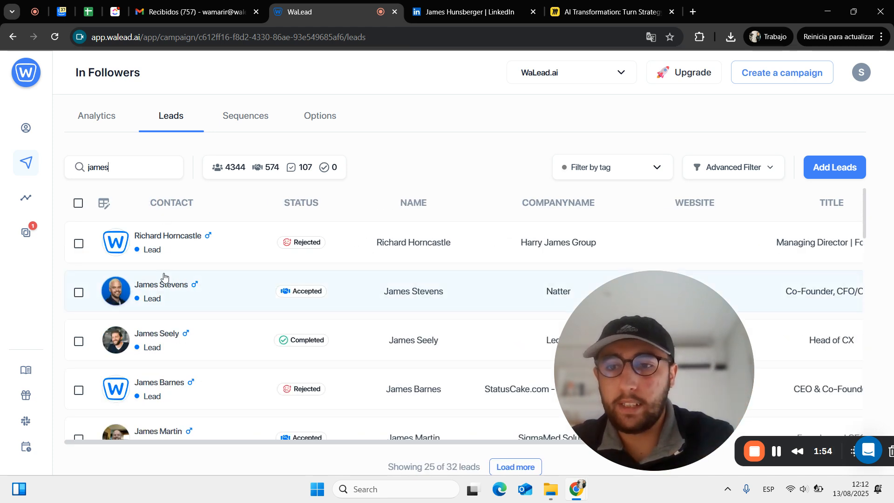
pyautogui.scroll(-3, 164, 277)
# Open the Smartlead Followers campaign and find the Miro prospect among its leads by first name
pyautogui.click(27, 128)
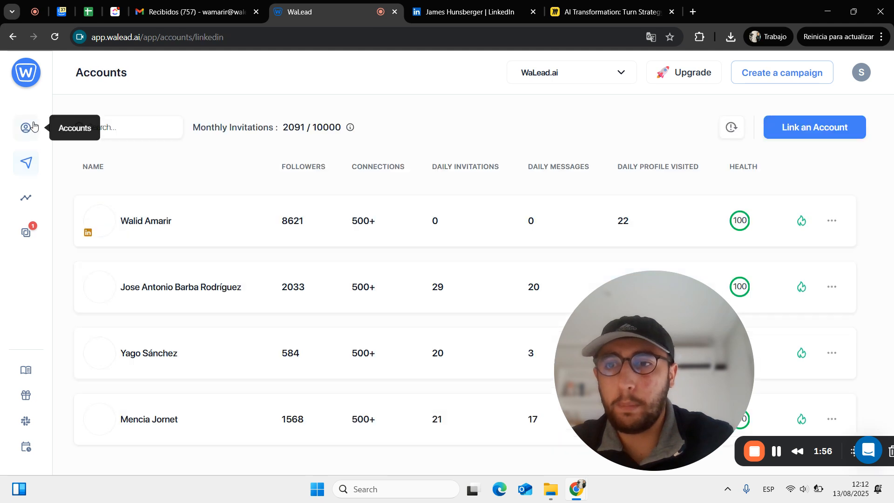
pyautogui.click(22, 164)
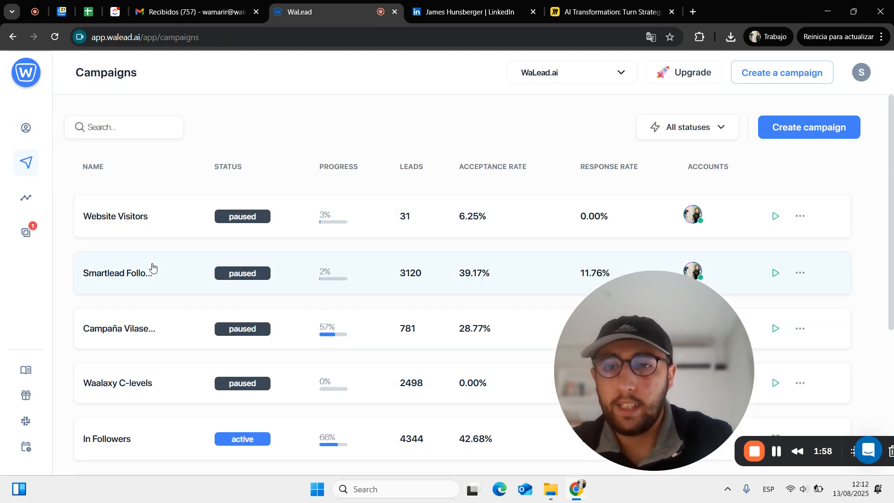
pyautogui.click(150, 267)
pyautogui.rightClick(152, 263)
pyautogui.click(172, 116)
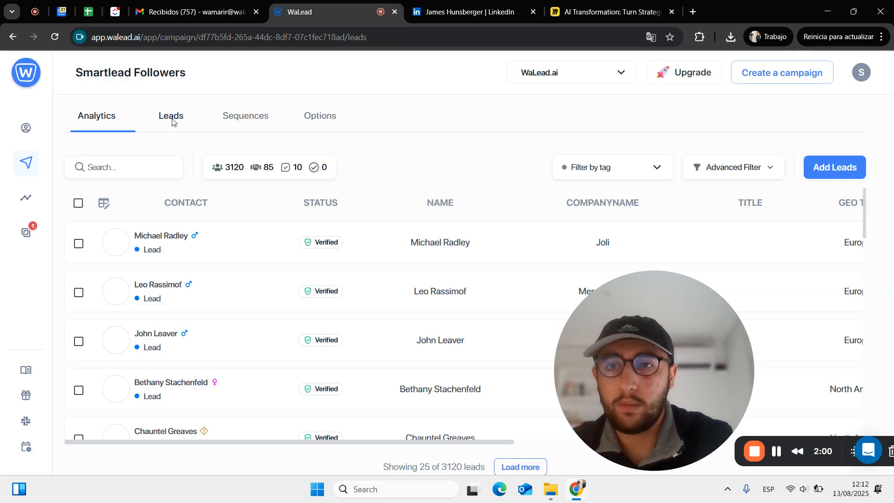
pyautogui.write('james')
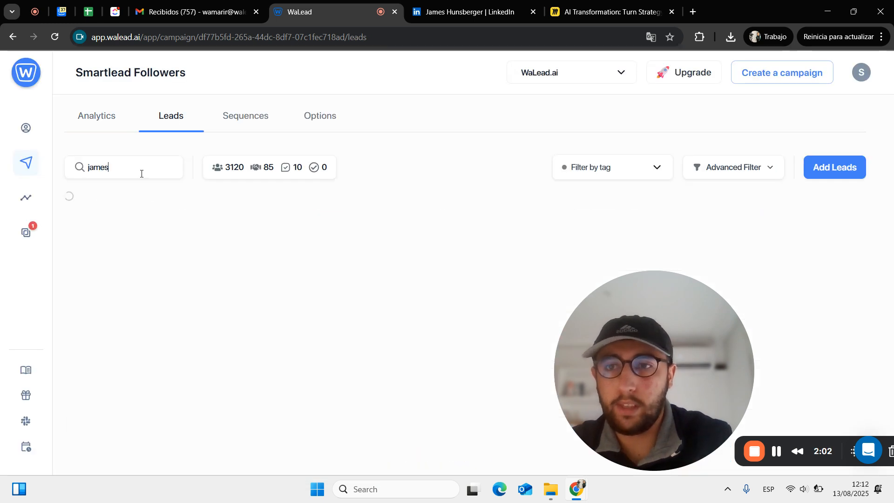
pyautogui.scroll(-2, 163, 286)
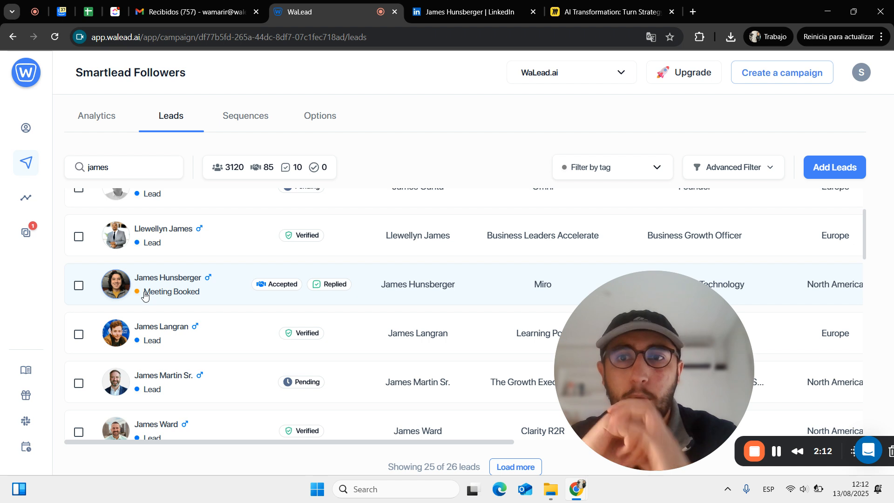
# Open variant B of the Step 2 message in the Smartlead Followers campaign's sequence
pyautogui.click(241, 118)
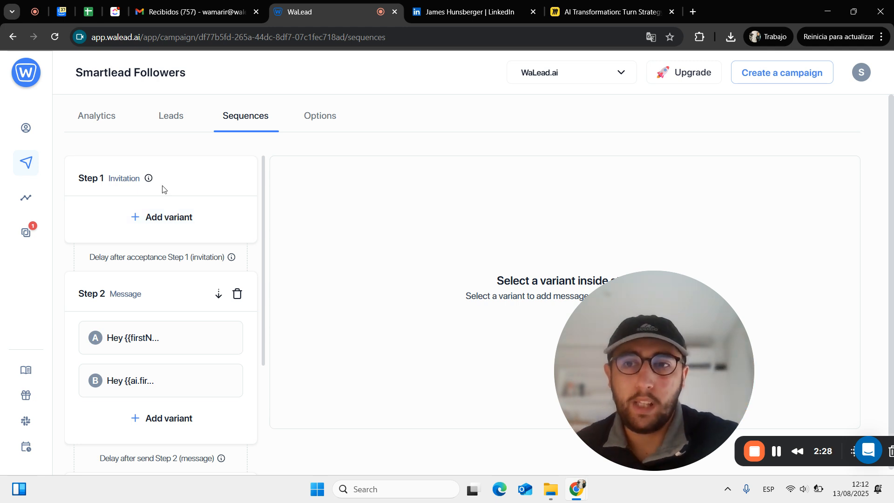
pyautogui.moveTo(150, 280)
pyautogui.scroll(-1, 144, 298)
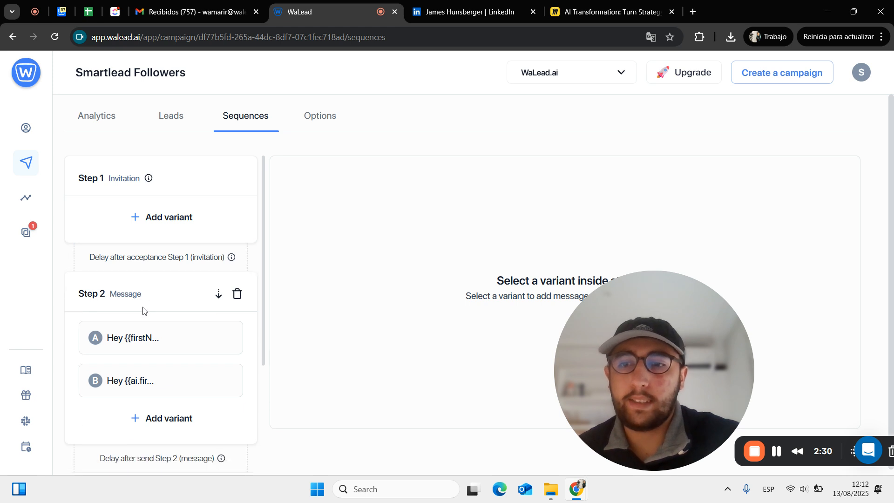
pyautogui.click(137, 333)
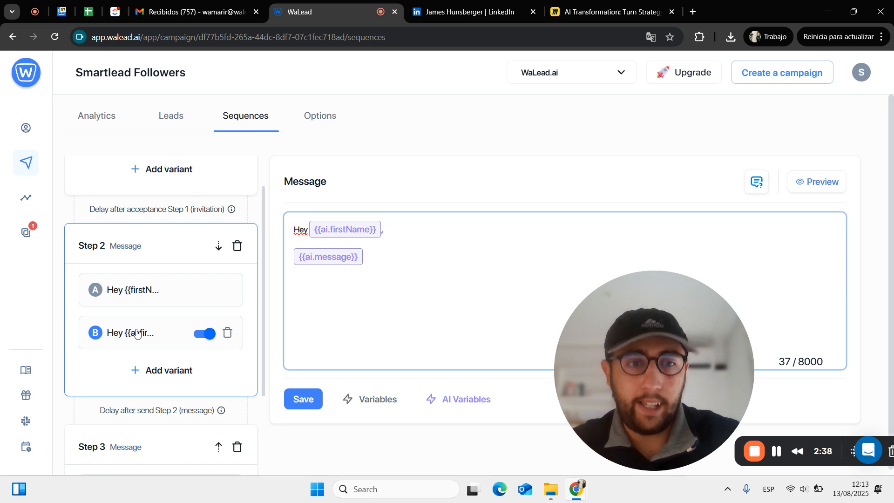
# Inspect the prompts behind the ai.firstName and ai.message variables in the variant B message
pyautogui.click(344, 229)
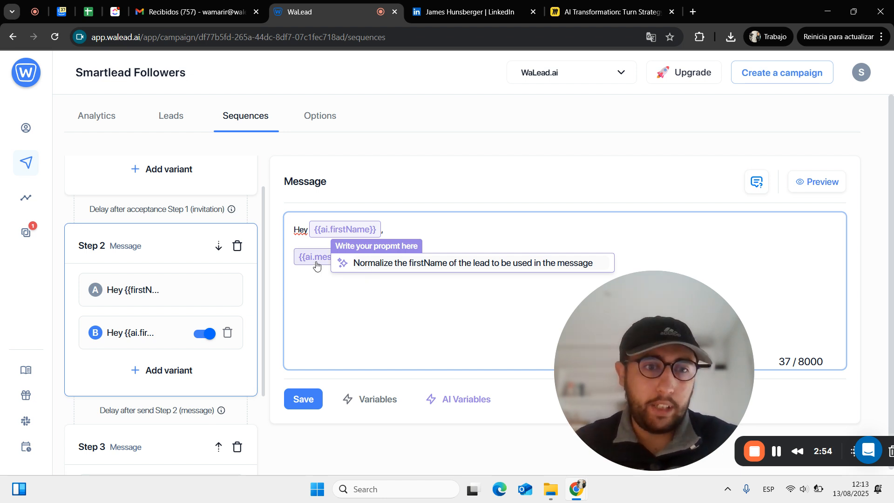
pyautogui.click(462, 254)
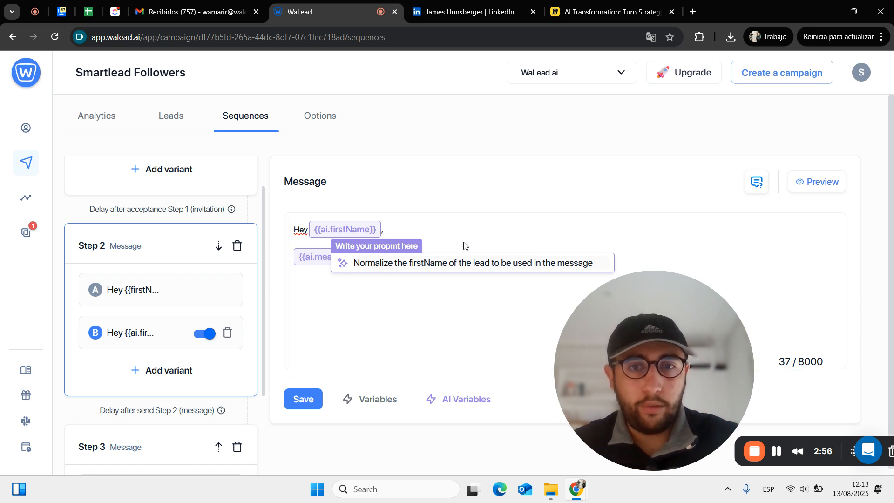
pyautogui.click(312, 260)
pyautogui.moveTo(358, 295); pyautogui.dragTo(550, 263)
pyautogui.click(550, 263)
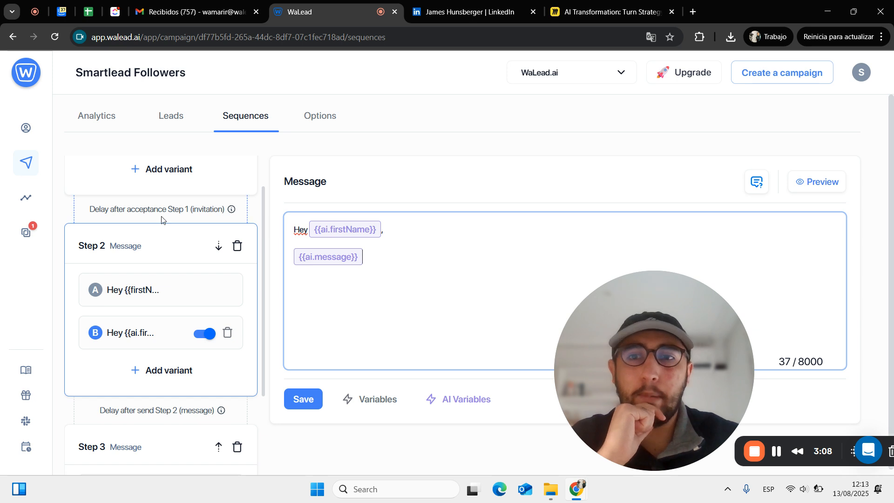
# Search the Unibox for the Miro prospect by first name and open the Meeting Booked conversation at its first message
pyautogui.click(27, 232)
pyautogui.click(320, 149)
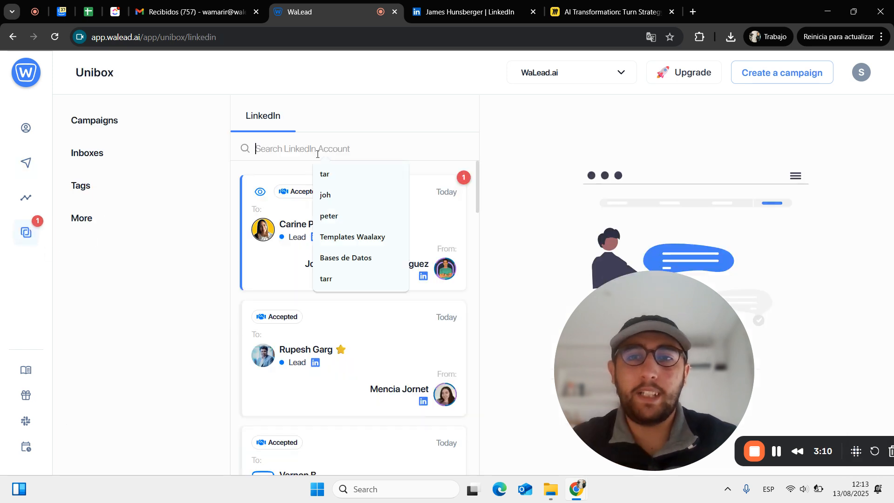
pyautogui.write('james')
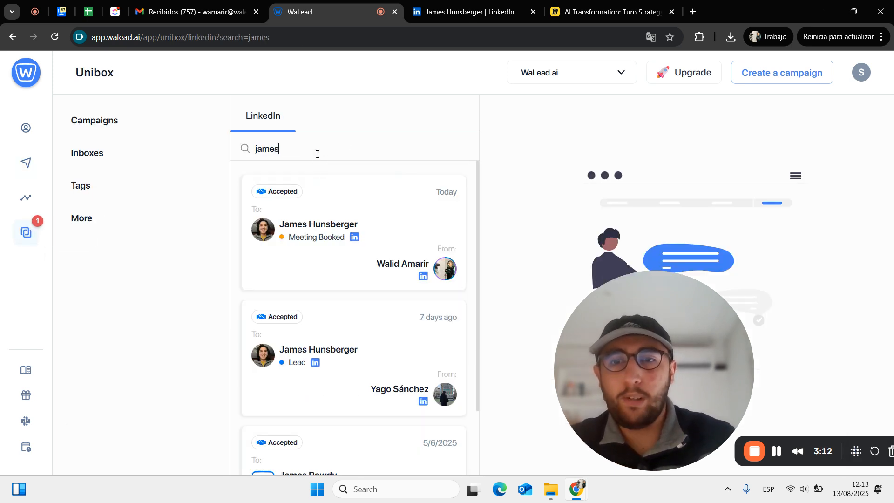
pyautogui.click(369, 225)
pyautogui.moveTo(662, 310); pyautogui.dragTo(210, 258)
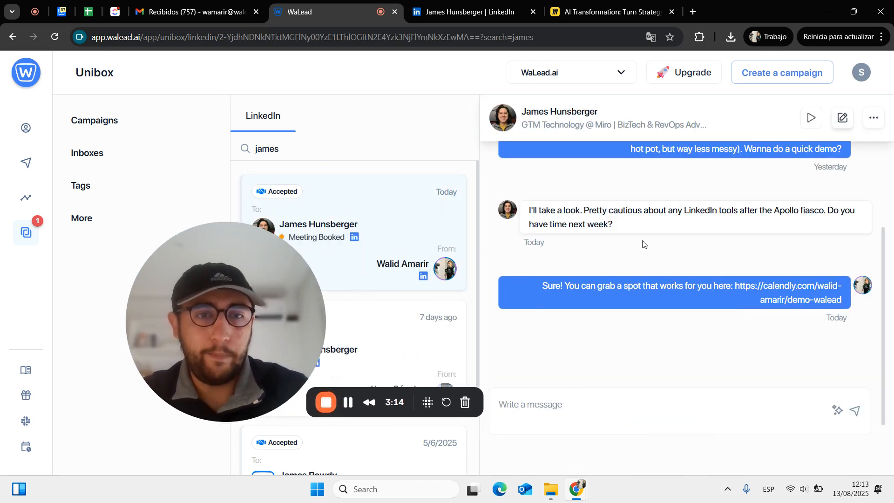
pyautogui.scroll(3, 645, 239)
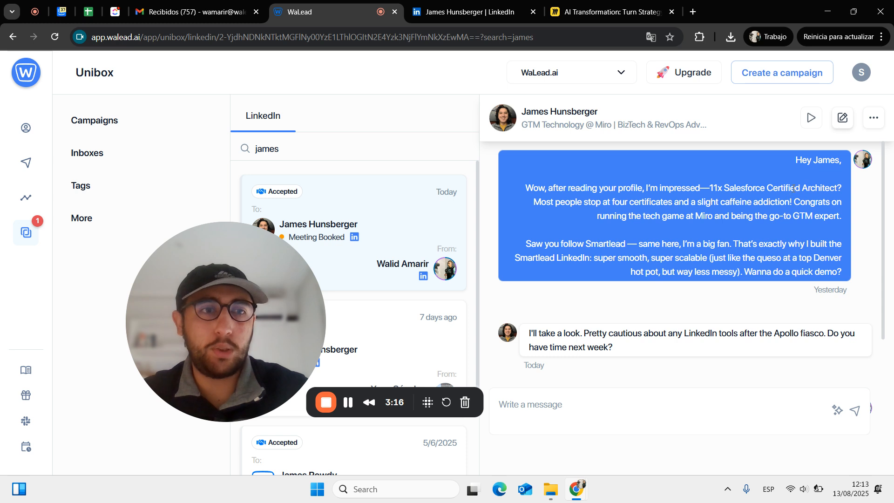
# Read the first message sent to the prospect, highlighting the greeting, Salesforce certification compliment, Miro congratulations, Smartlead reference and demo question
pyautogui.moveTo(795, 160); pyautogui.dragTo(841, 163)
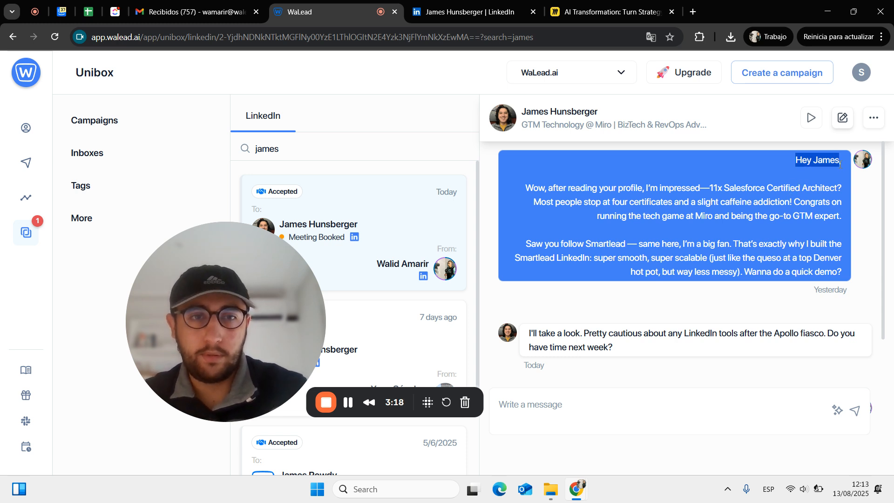
pyautogui.moveTo(525, 188); pyautogui.dragTo(691, 188)
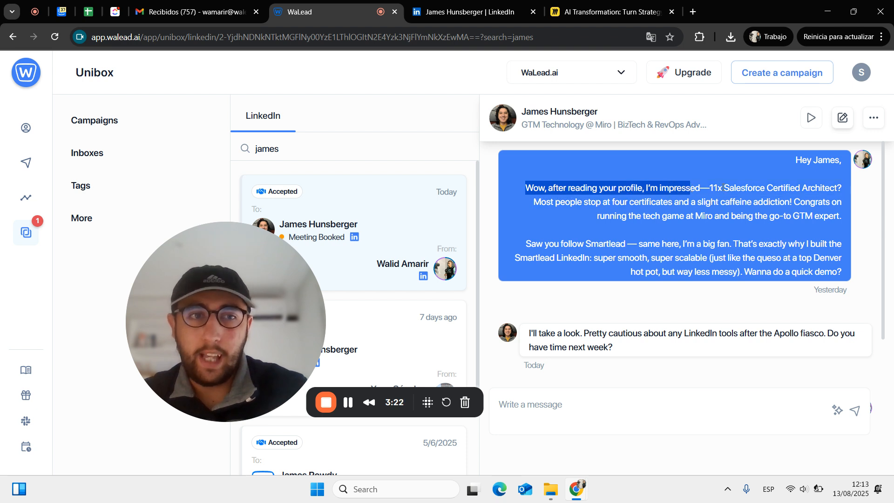
pyautogui.click(712, 188)
pyautogui.moveTo(746, 190); pyautogui.dragTo(826, 189)
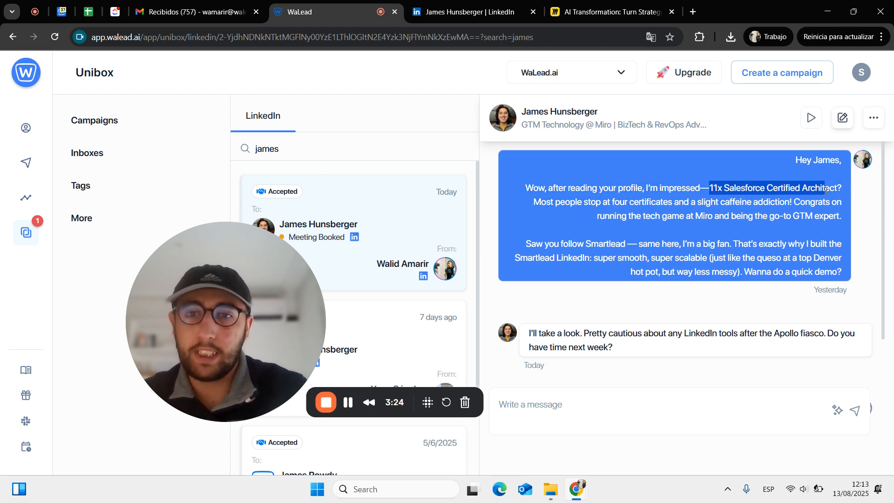
pyautogui.moveTo(534, 203); pyautogui.dragTo(619, 225)
pyautogui.moveTo(664, 224); pyautogui.dragTo(839, 217)
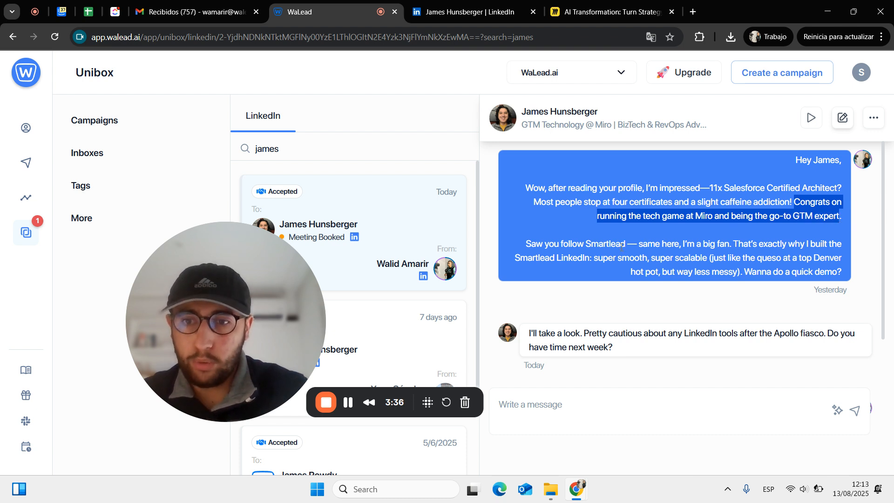
pyautogui.moveTo(521, 245); pyautogui.dragTo(846, 274)
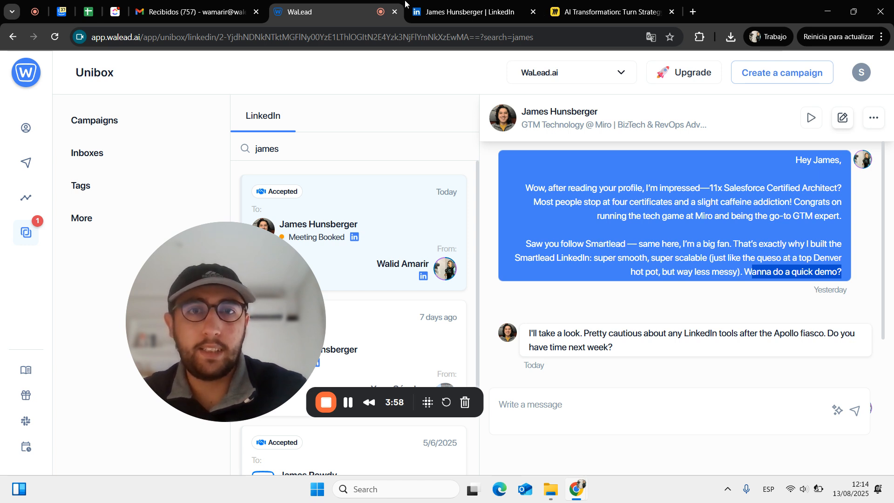
# Switch to the prospect's LinkedIn profile, review the reply, Calendly link and reaction in the message thread, and close the thread
pyautogui.click(453, 6)
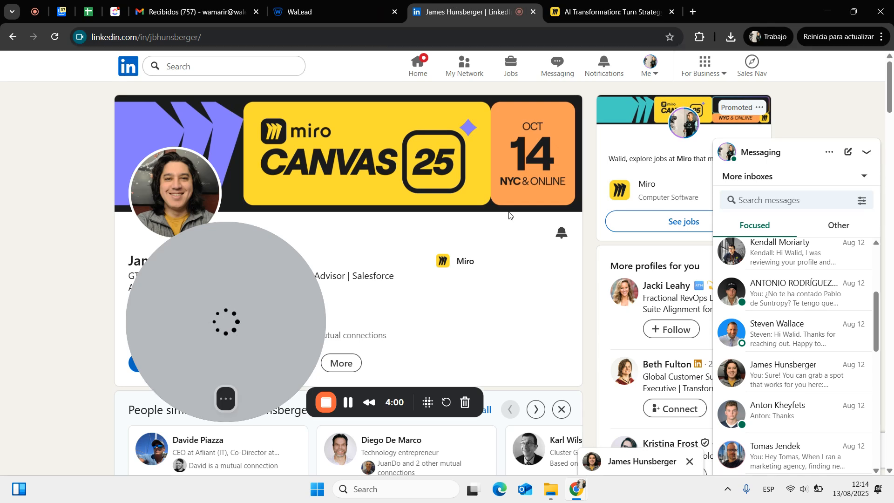
pyautogui.click(157, 366)
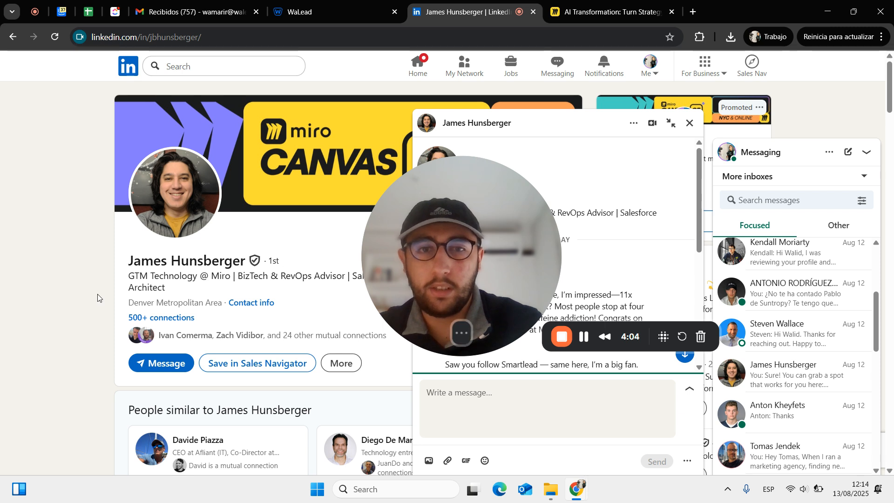
pyautogui.scroll(-4, 474, 288)
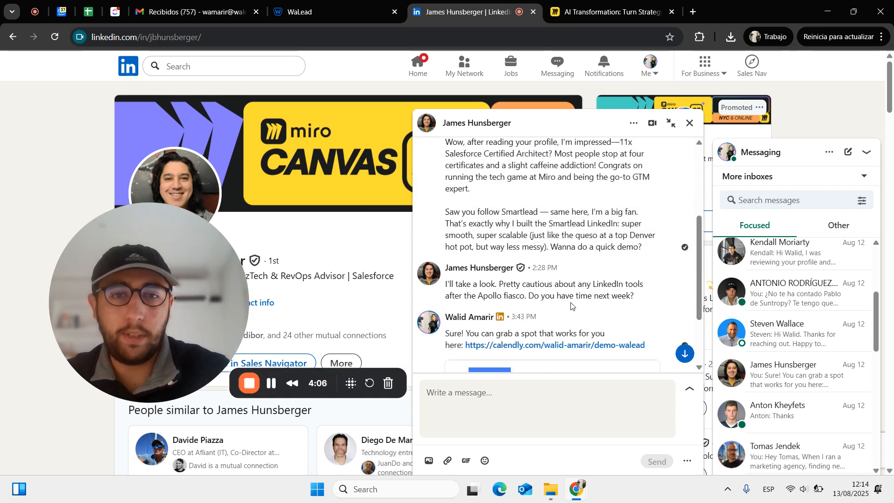
pyautogui.moveTo(445, 281); pyautogui.dragTo(627, 291)
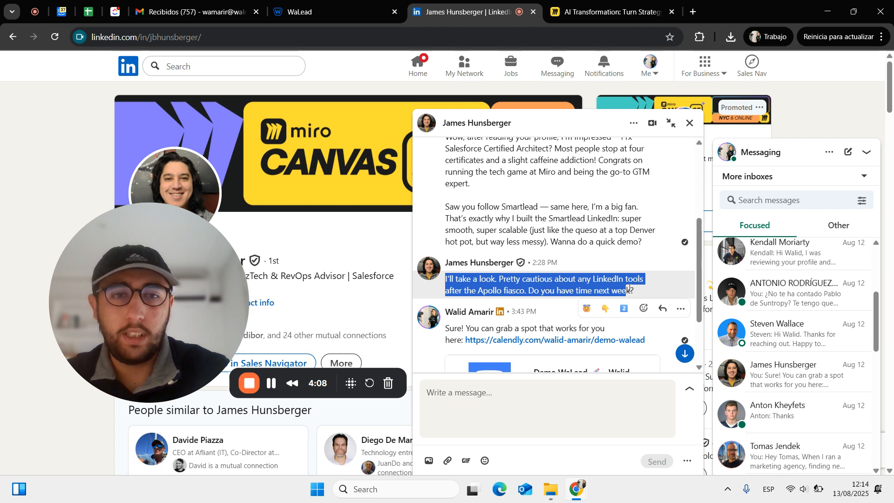
pyautogui.scroll(-2, 559, 298)
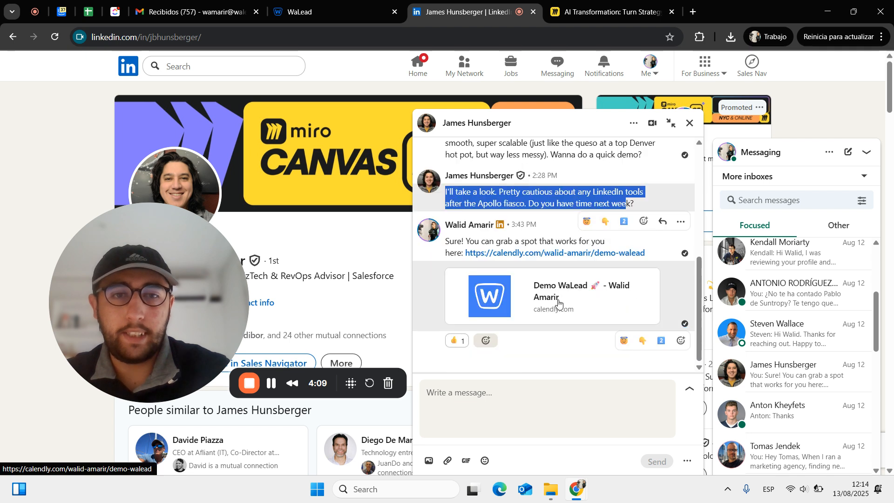
pyautogui.click(455, 344)
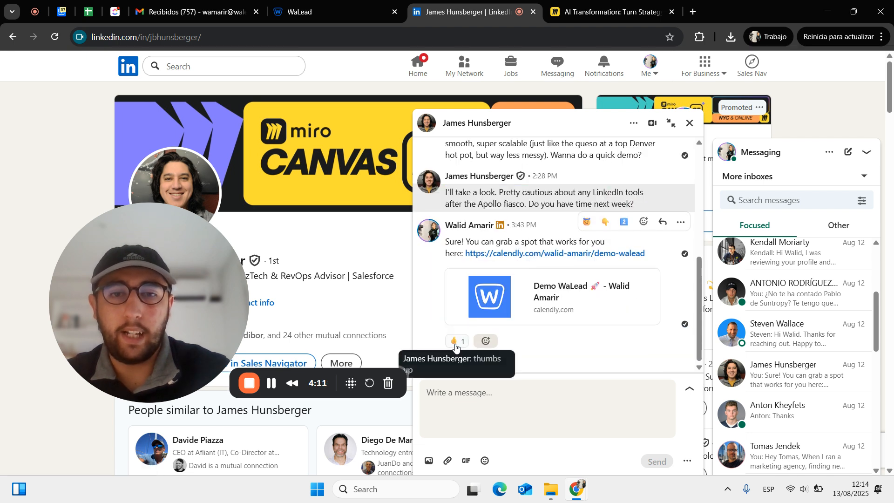
pyautogui.click(690, 122)
pyautogui.moveTo(227, 264); pyautogui.dragTo(695, 312)
# Switch back to the WaLead conversation and highlight the message's personalised details: Salesforce certifications, Miro, Smartlead and the Denver queso joke
pyautogui.click(321, 11)
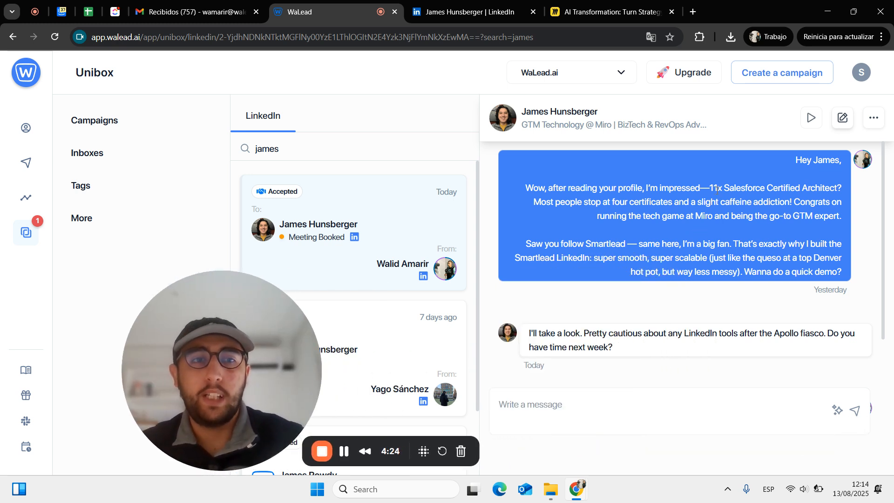
pyautogui.moveTo(713, 187); pyautogui.dragTo(838, 190)
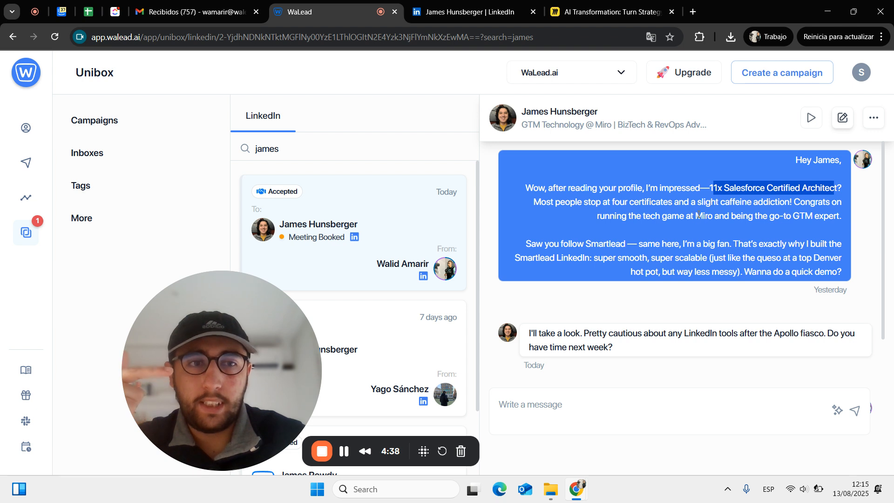
pyautogui.moveTo(696, 216); pyautogui.dragTo(707, 216)
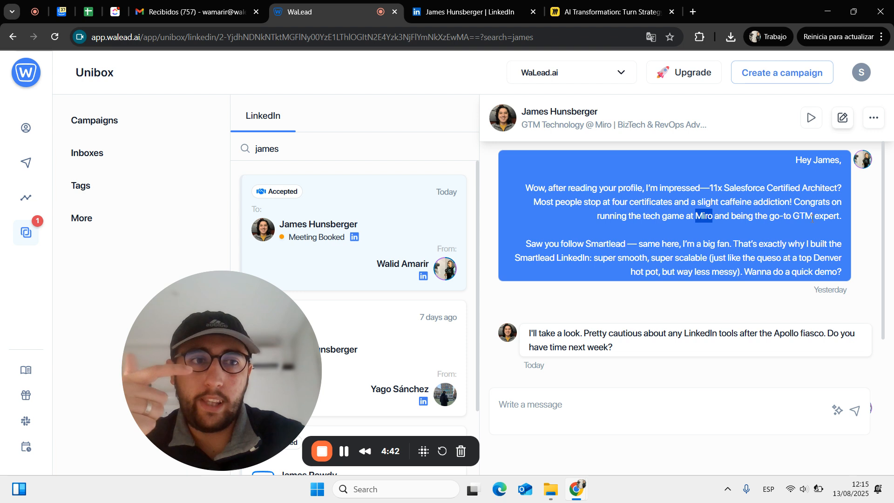
pyautogui.click(842, 216)
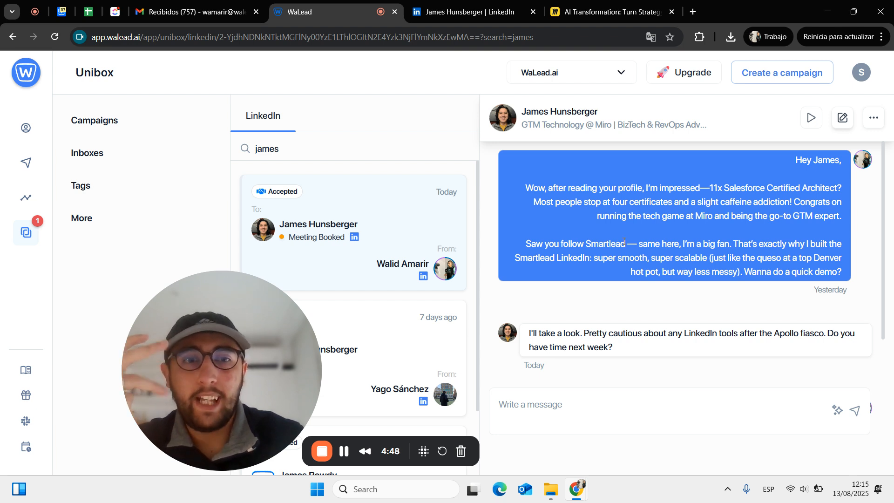
pyautogui.moveTo(616, 244); pyautogui.dragTo(525, 244)
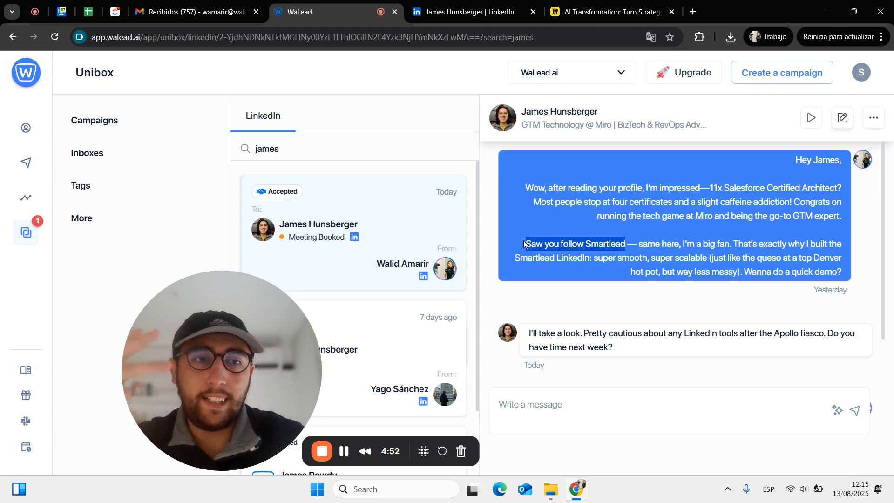
pyautogui.moveTo(712, 258); pyautogui.dragTo(737, 271)
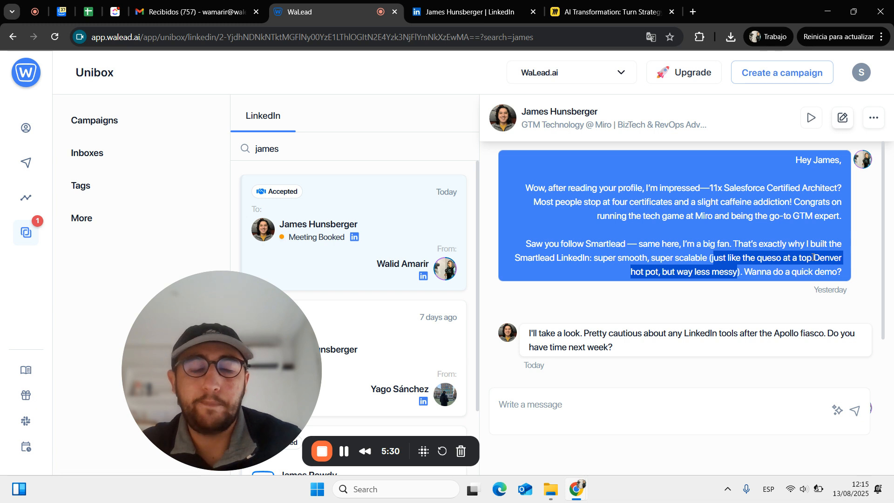
pyautogui.moveTo(789, 159); pyautogui.dragTo(818, 269)
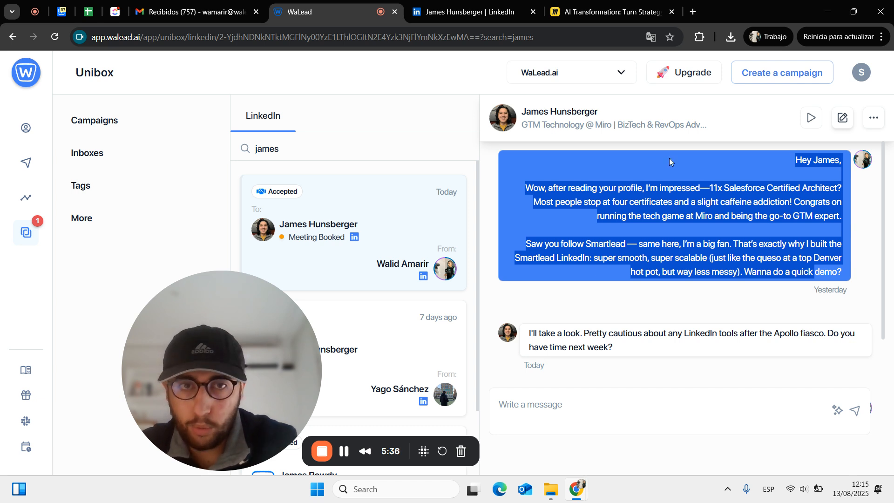
# Switch to the prospect's LinkedIn profile and examine the Denver location and the Miro work experience
pyautogui.click(470, 12)
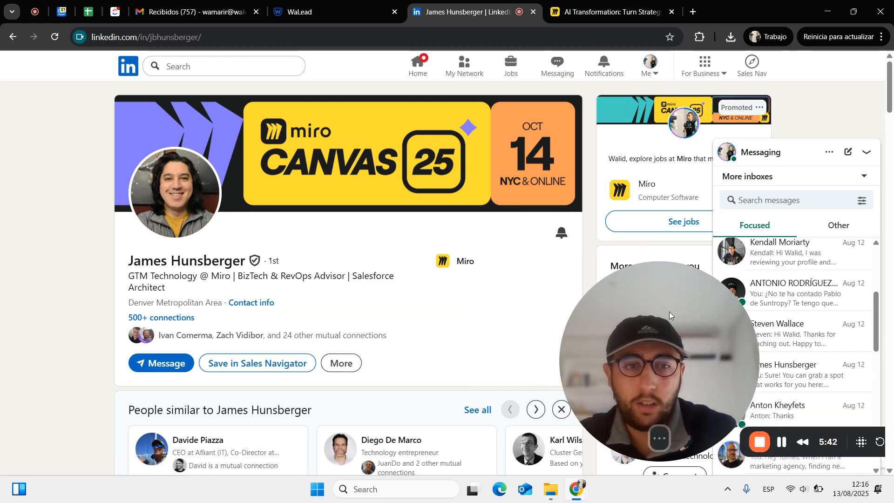
pyautogui.moveTo(670, 312); pyautogui.dragTo(694, 314)
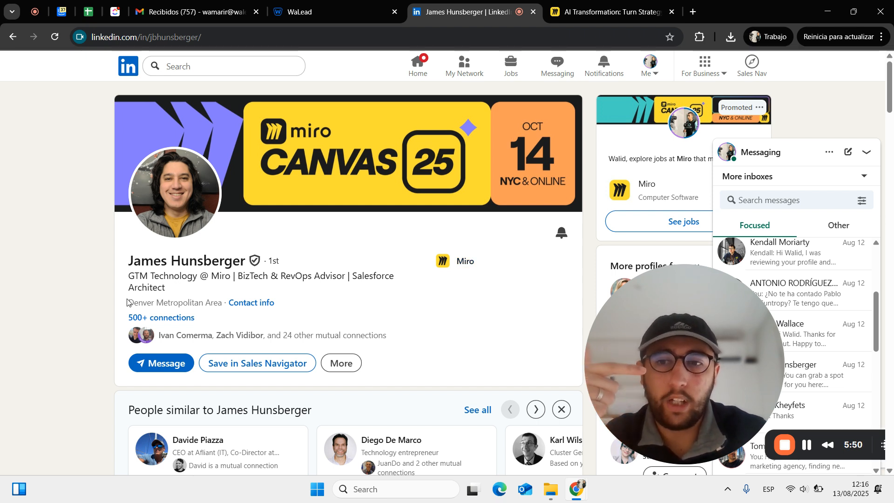
pyautogui.moveTo(128, 303); pyautogui.dragTo(159, 305)
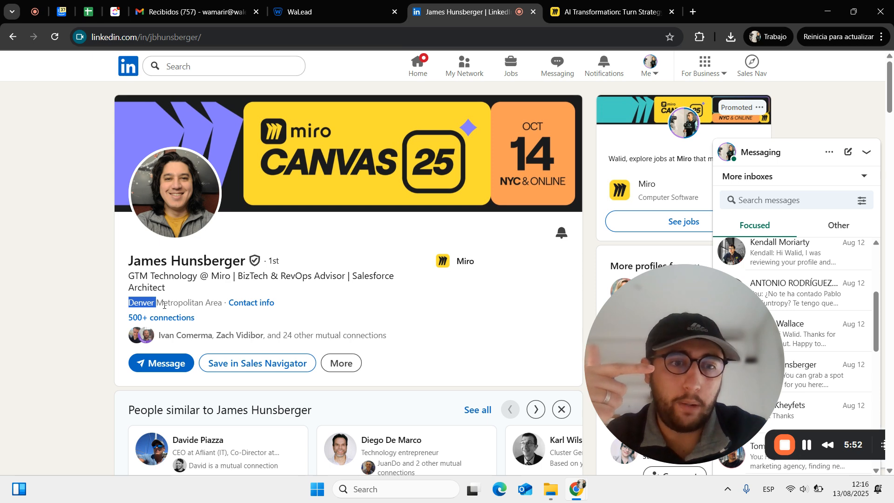
pyautogui.click(356, 308)
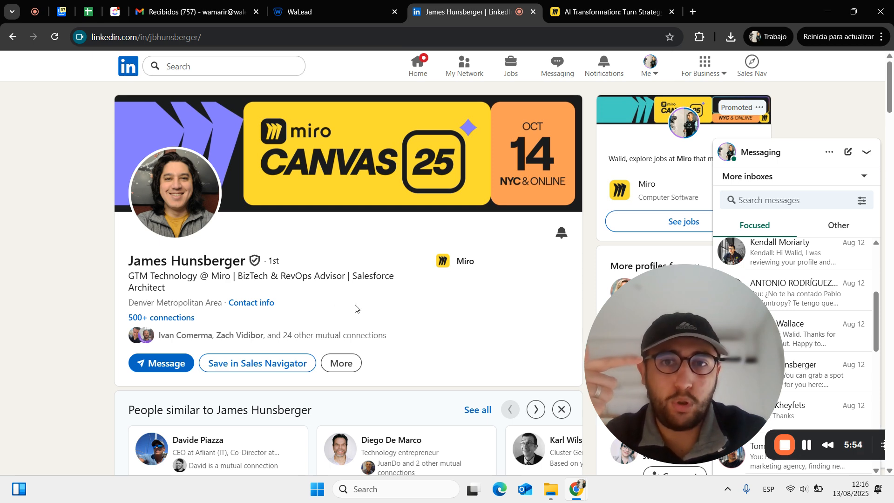
pyautogui.scroll(-15, 355, 307)
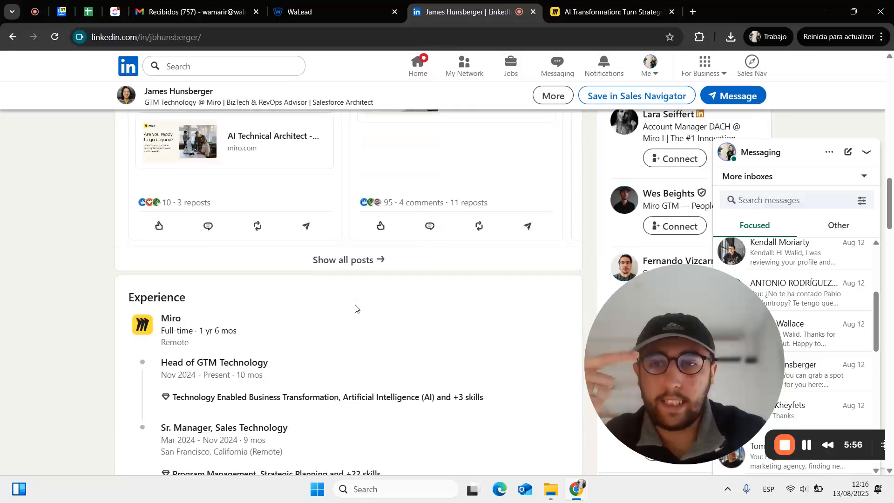
pyautogui.scroll(-1, 336, 309)
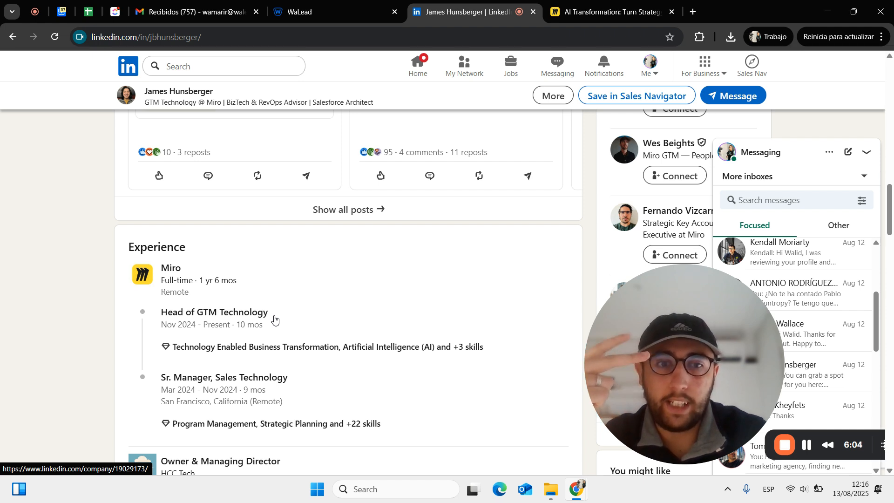
# Open the prospect's full list of licenses and certifications and review the Salesforce entries, highlighting them
pyautogui.scroll(-10, 274, 320)
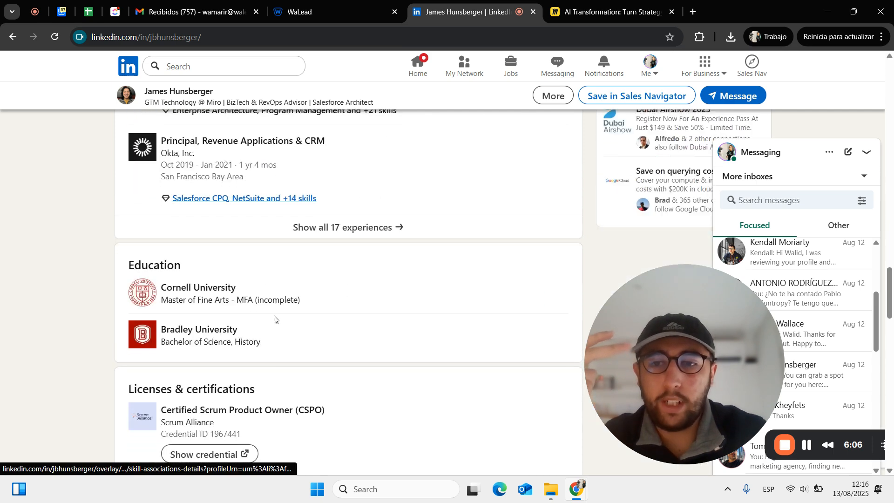
pyautogui.scroll(-3, 275, 319)
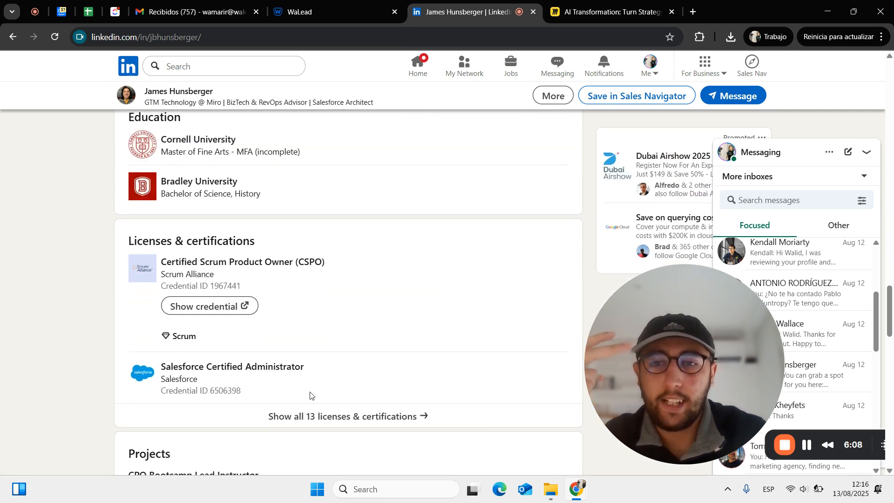
pyautogui.click(323, 416)
pyautogui.scroll(-1, 323, 421)
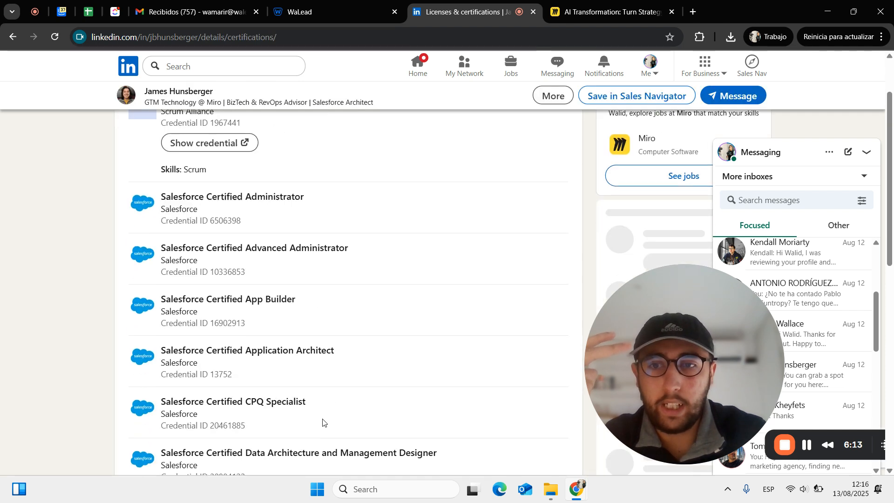
pyautogui.scroll(-7, 323, 421)
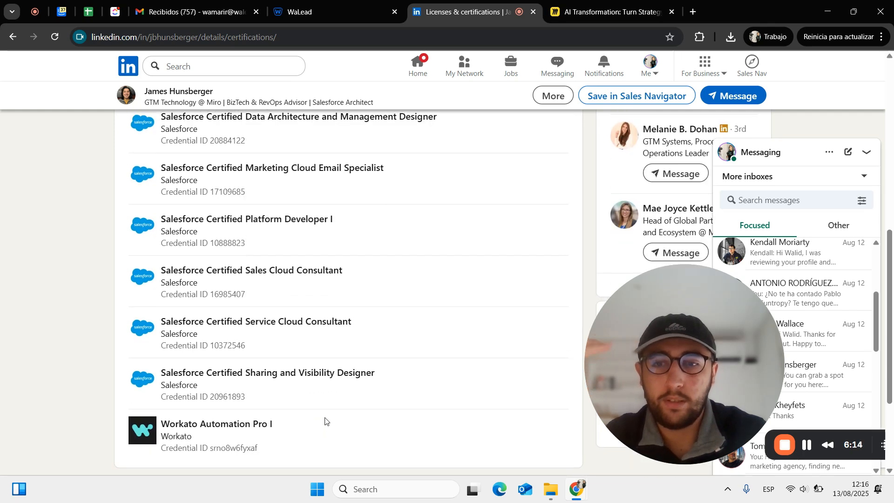
pyautogui.scroll(-1, 393, 385)
pyautogui.scroll(1, 392, 323)
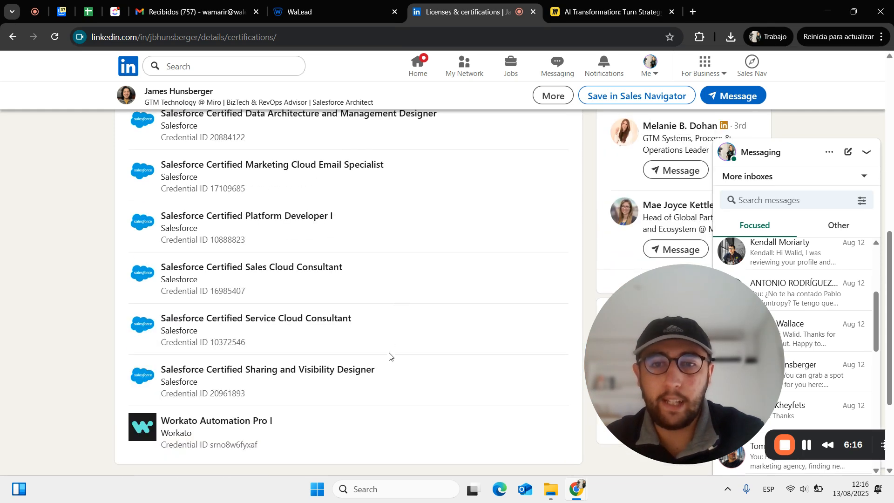
pyautogui.moveTo(396, 373); pyautogui.dragTo(115, 191)
pyautogui.scroll(5, 117, 158)
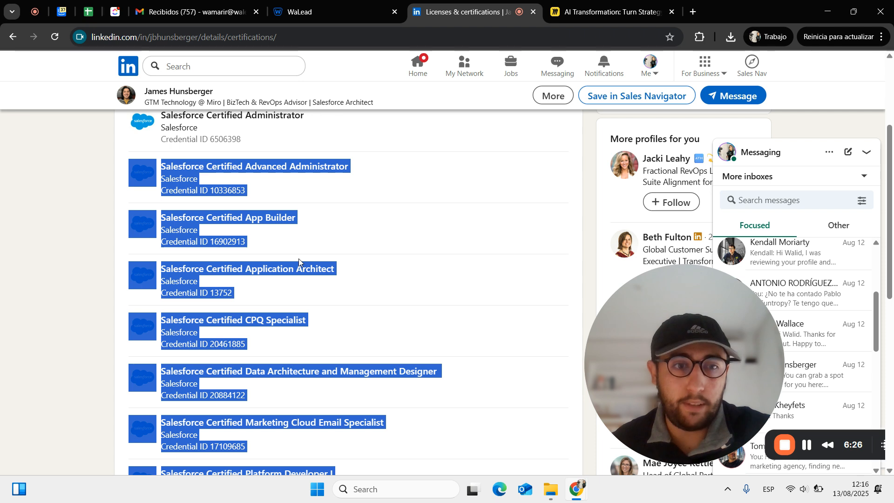
pyautogui.moveTo(658, 318); pyautogui.dragTo(90, 319)
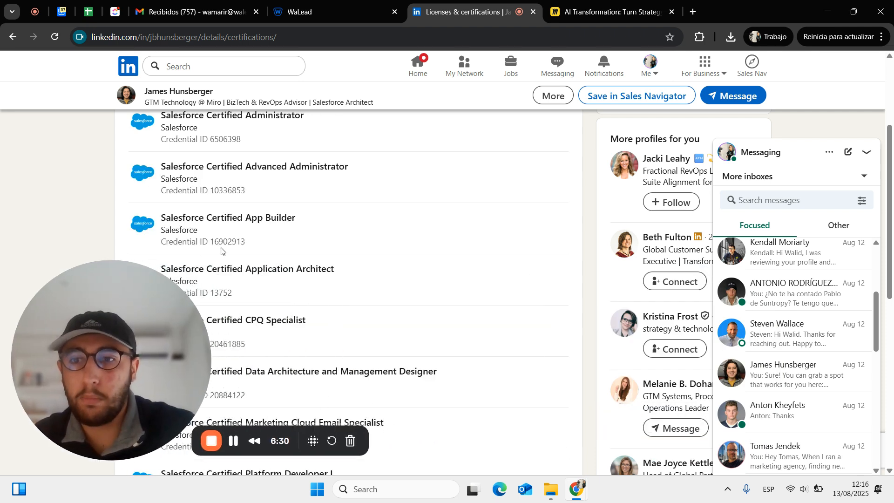
# Switch back to WaLead, open the Smartlead Followers campaign's analytics and highlight the campaign name
pyautogui.click(316, 11)
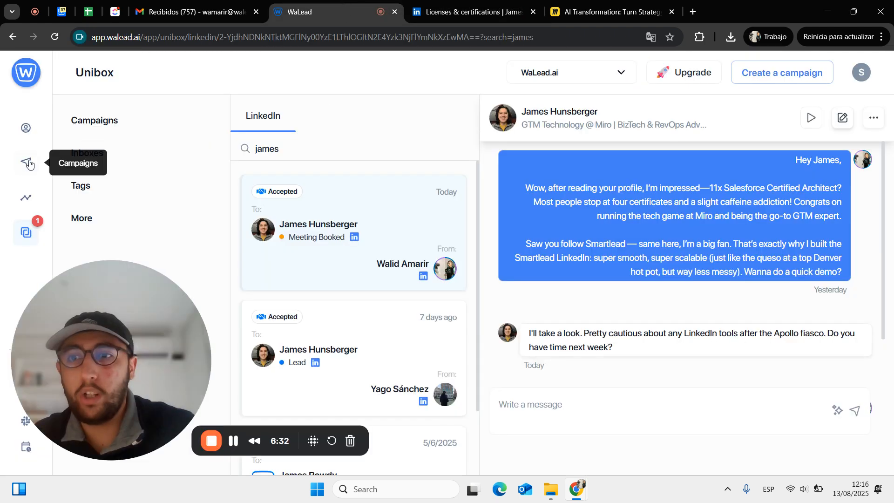
pyautogui.click(26, 163)
pyautogui.scroll(-2, 365, 239)
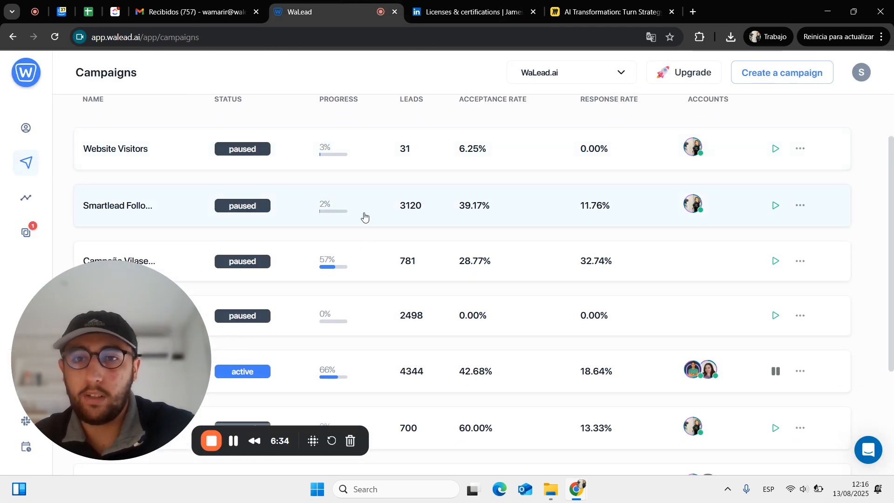
pyautogui.click(365, 217)
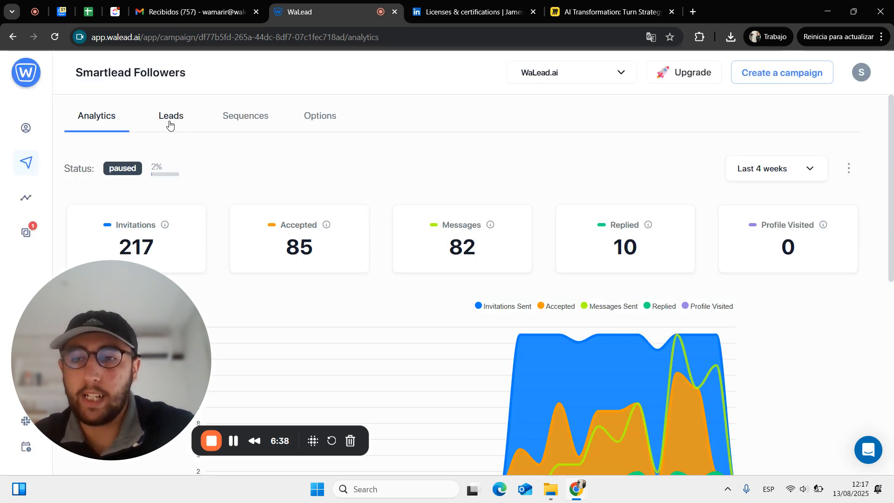
pyautogui.moveTo(75, 73); pyautogui.dragTo(186, 76)
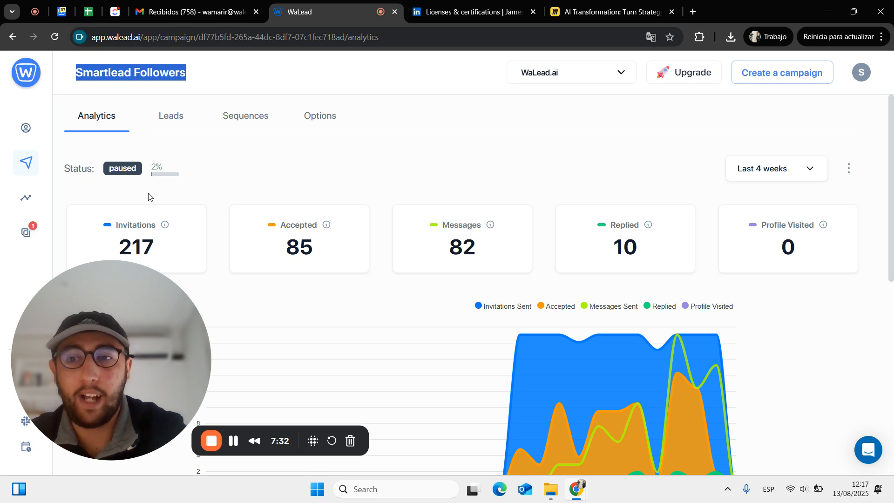
# Generate an AI reply in the newest Unibox conversation, where the lead offers to share internally, and clear the drafted message
pyautogui.moveTo(127, 325); pyautogui.dragTo(96, 293)
pyautogui.click(22, 235)
pyautogui.click(403, 244)
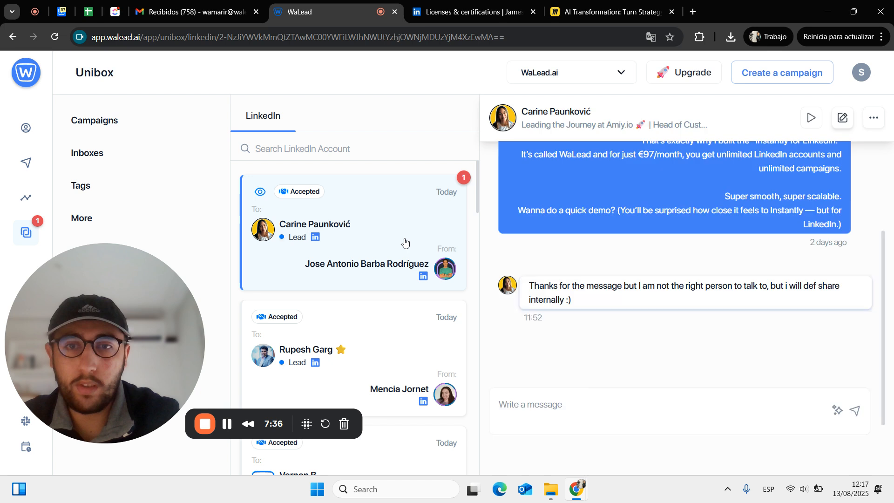
pyautogui.click(839, 414)
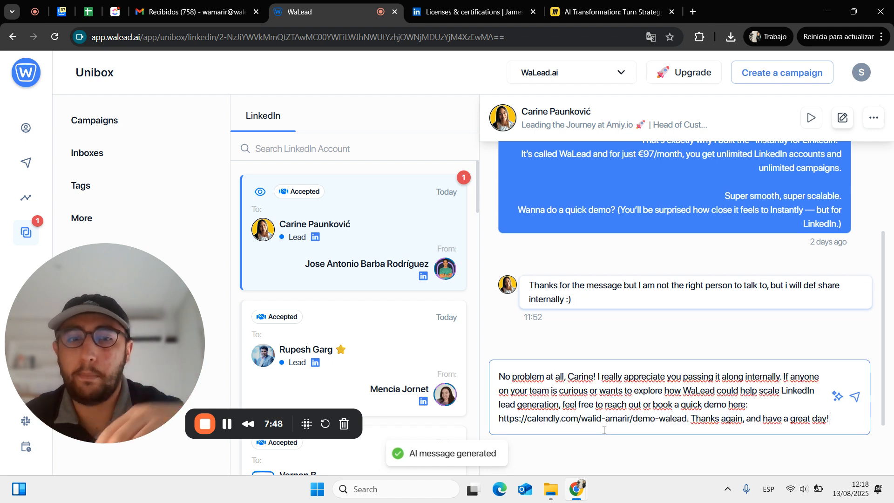
pyautogui.moveTo(497, 377); pyautogui.dragTo(881, 444)
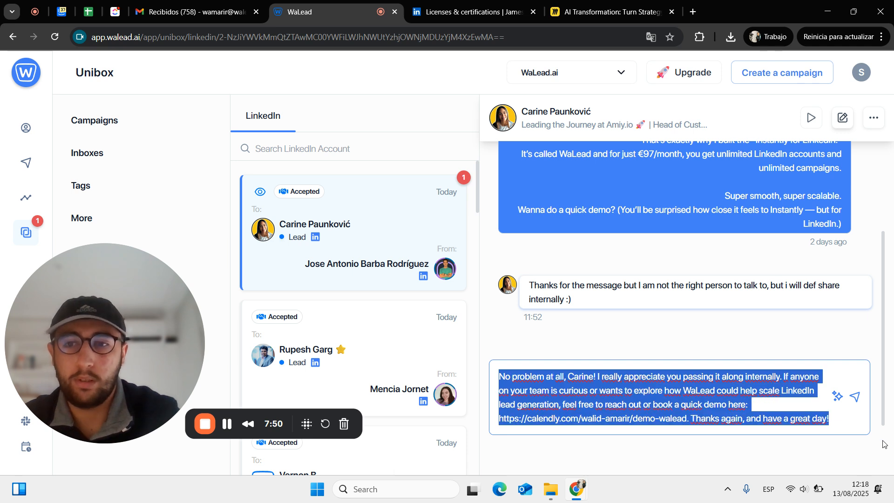
pyautogui.press('BackSpace')
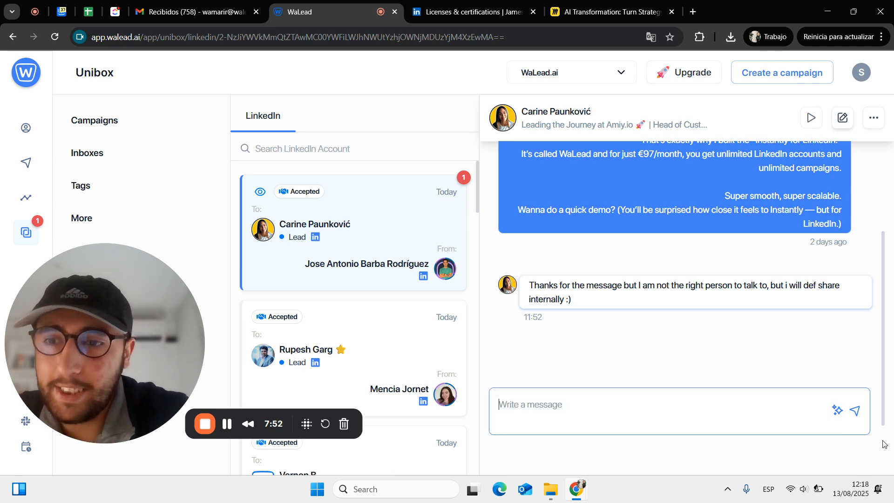